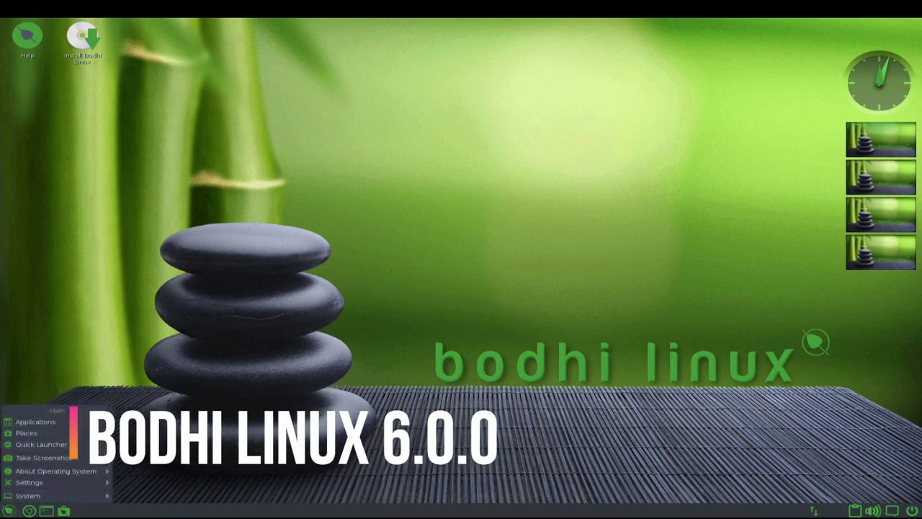
# Look through the System, About Operating System and Settings entries of the desktop's main menu, including Mode, Shelves and Theme
pyautogui.moveTo(29, 496)
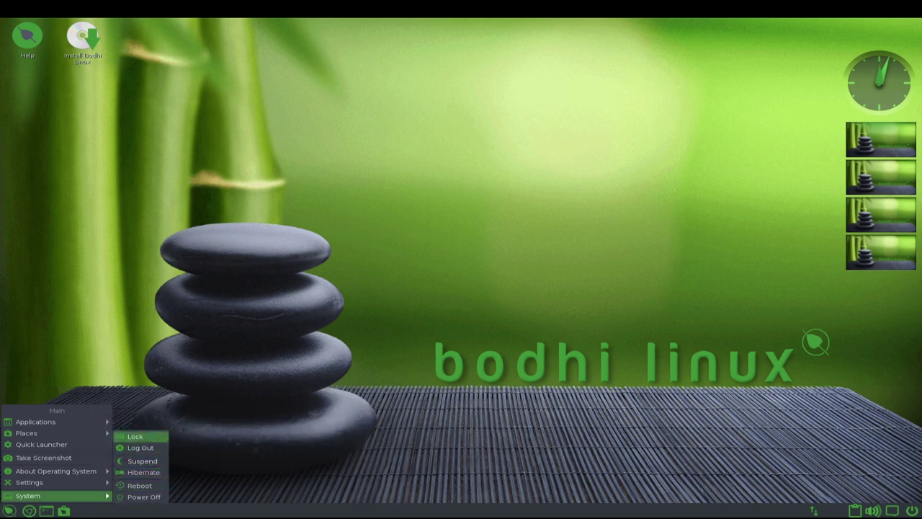
pyautogui.click(372, 201)
pyautogui.click(372, 201)
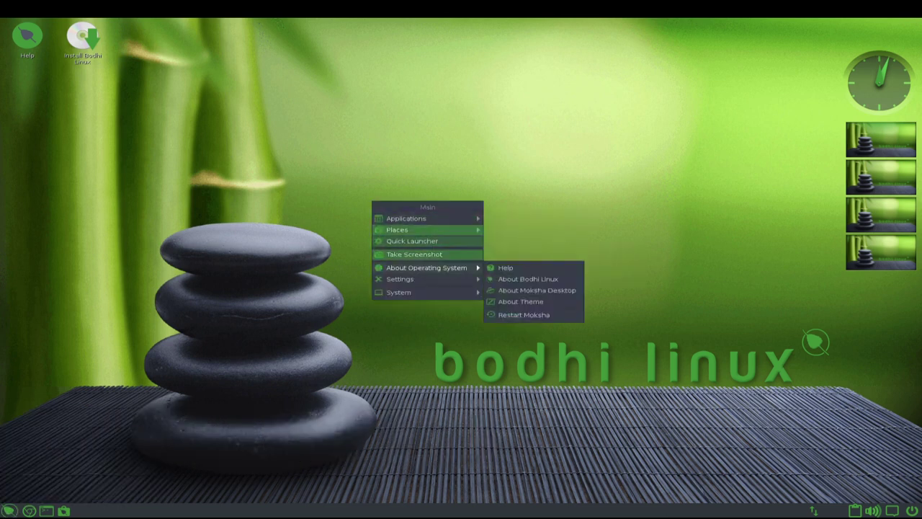
pyautogui.moveTo(411, 293)
pyautogui.moveTo(425, 278)
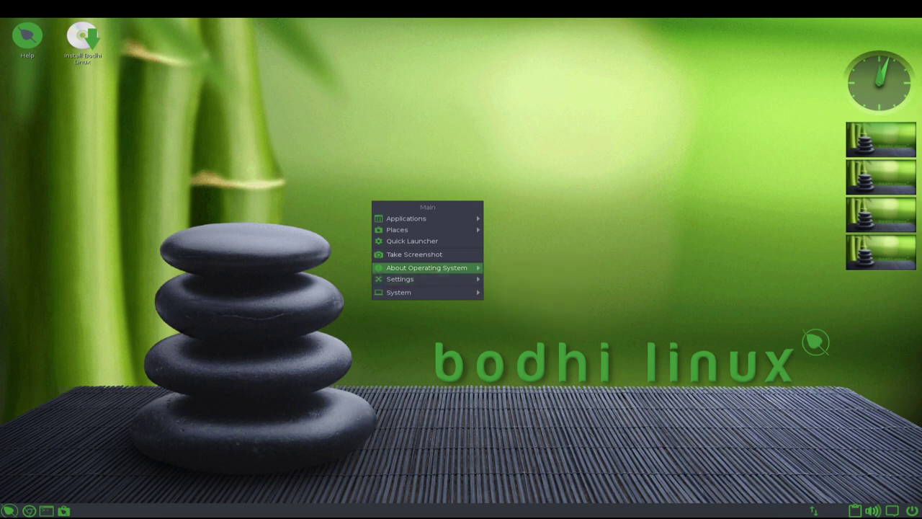
pyautogui.press('Down')
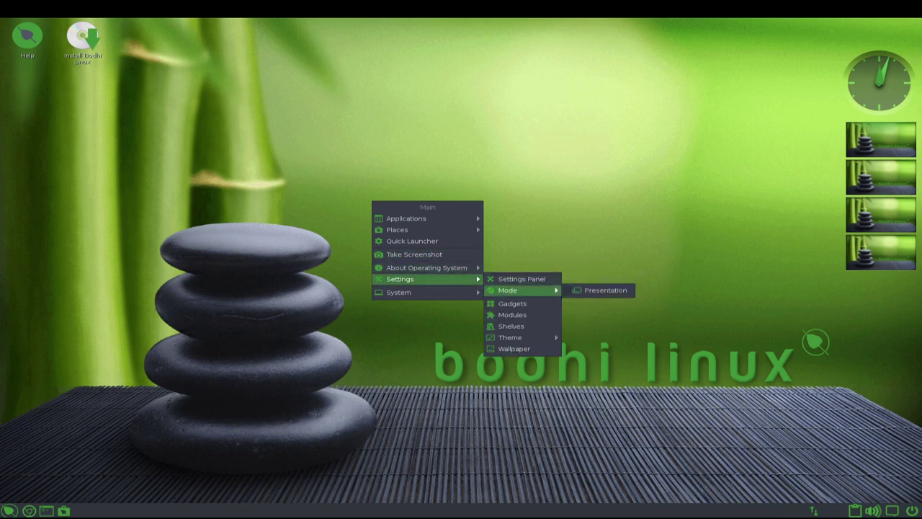
pyautogui.press('Down')
pyautogui.press('Down')
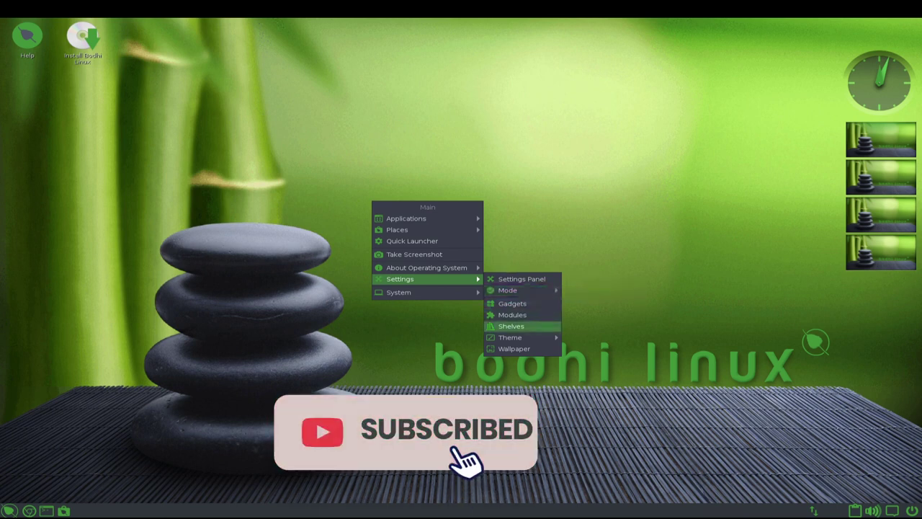
pyautogui.press('Down')
pyautogui.press('Down')
pyautogui.press('Down')
pyautogui.press('Left')
pyautogui.press('Up')
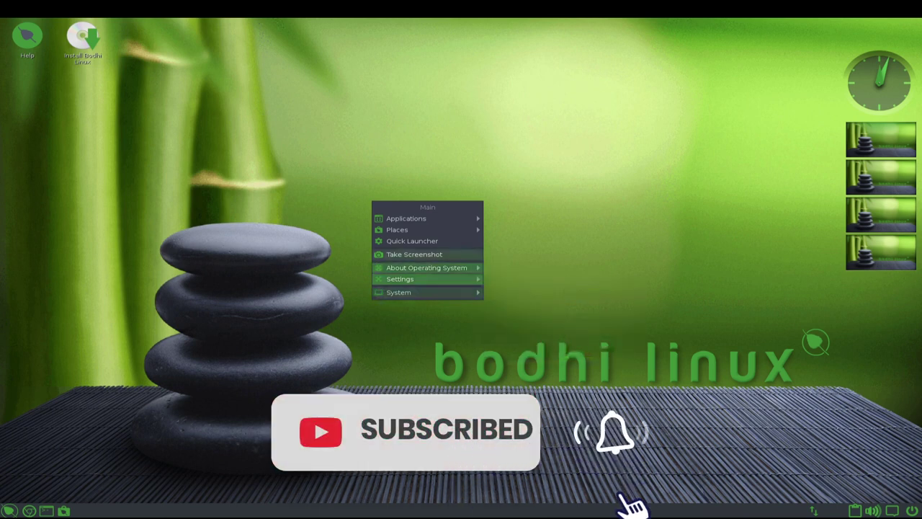
# Look through the locations under Places and the Applications categories, including Preferences, Graphics, and Sound & Video
pyautogui.press('Up')
pyautogui.press('Up')
pyautogui.press('Up')
pyautogui.press('Right')
pyautogui.press('Down')
pyautogui.press('Down')
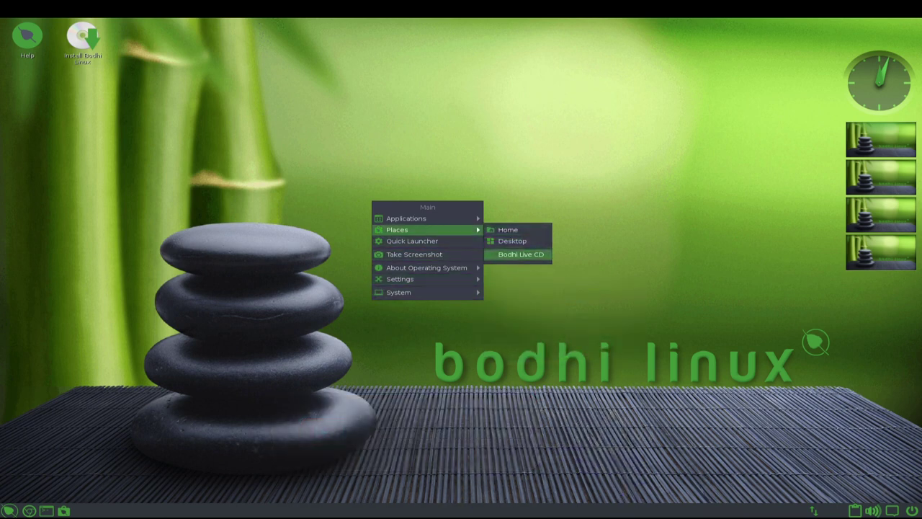
pyautogui.press('Left')
pyautogui.press('Up')
pyautogui.press('Right')
pyautogui.press('Down')
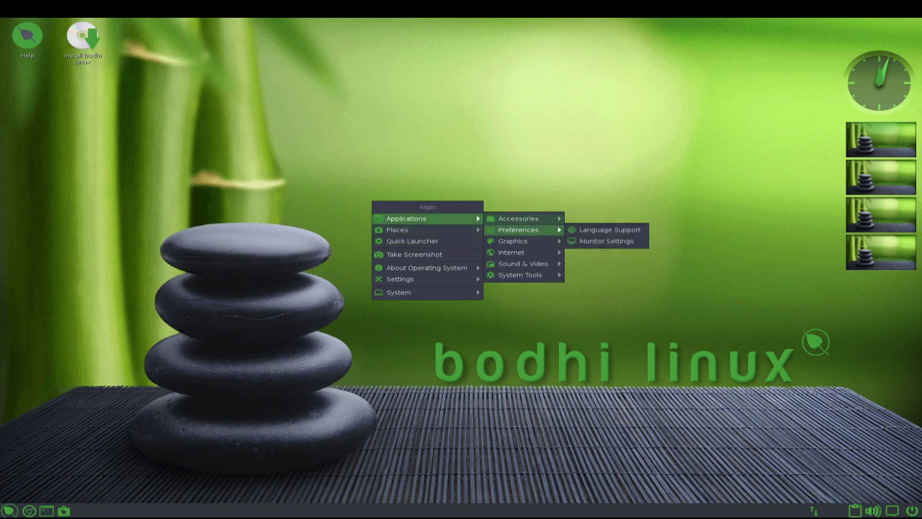
pyautogui.press('Down')
pyautogui.press('Down')
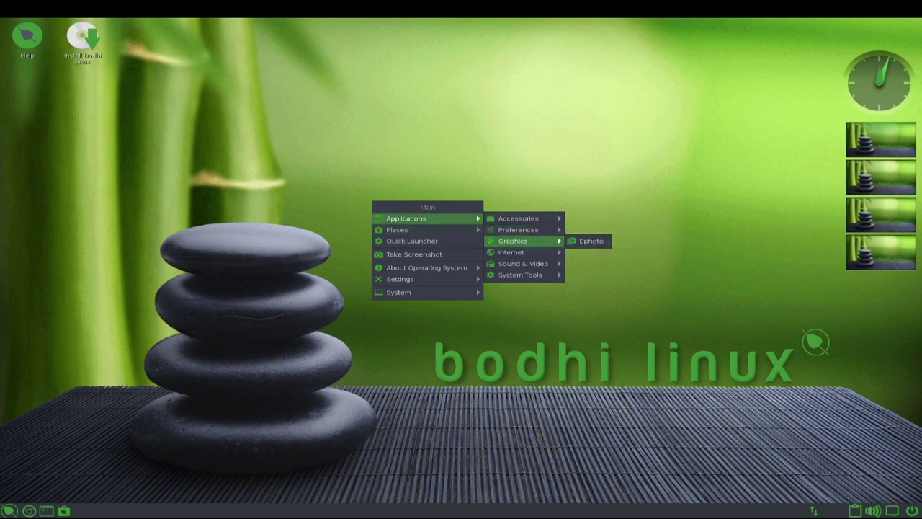
pyautogui.press('Down')
pyautogui.press('Down')
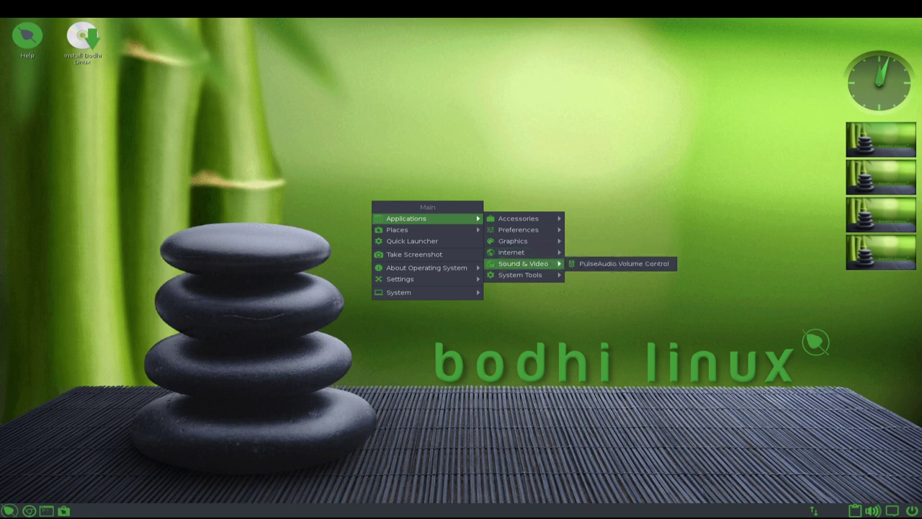
# Launch the Terminology terminal from the System Tools applications
pyautogui.press('Right')
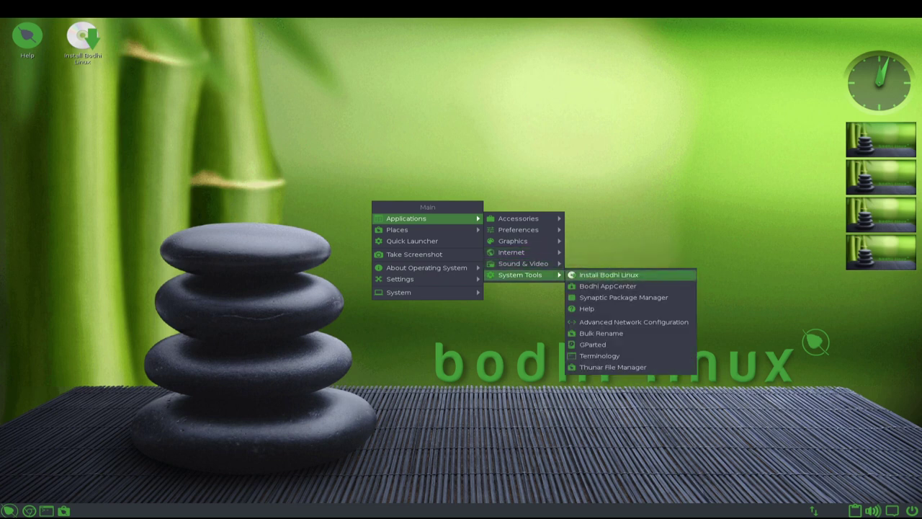
pyautogui.press('Down')
pyautogui.press('Down')
pyautogui.press('Down')
pyautogui.press('Down')
pyautogui.press('Down')
pyautogui.press('Down')
pyautogui.press('Down')
pyautogui.press('Return')
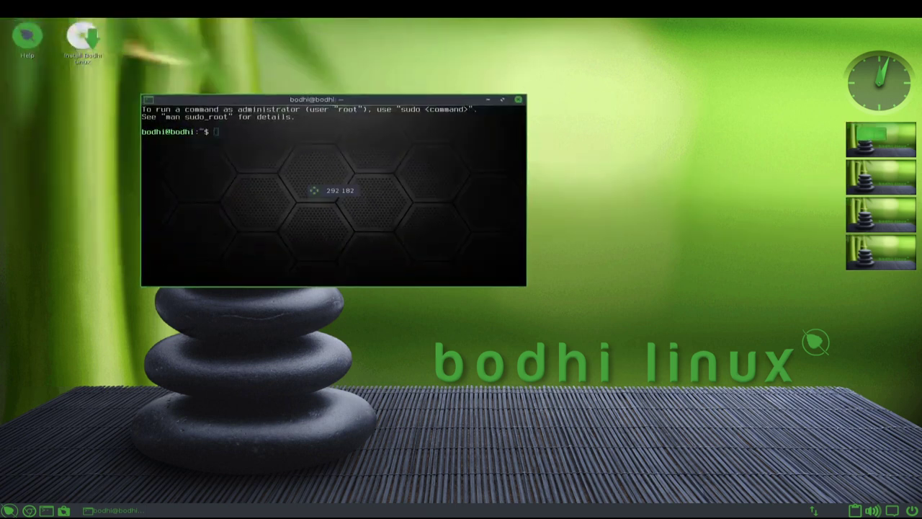
# Check the system and kernel release with uname -a and uname -r, and close the terminal
pyautogui.write('uname -a')
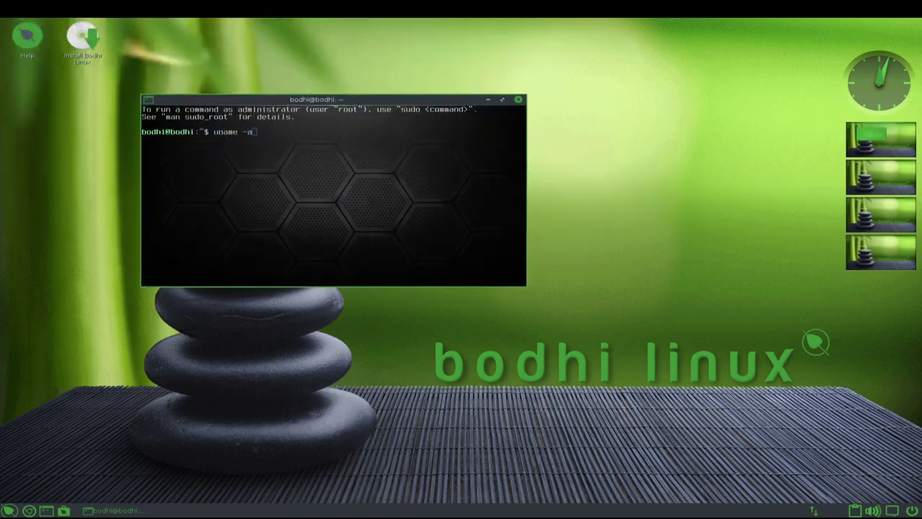
pyautogui.press('Return')
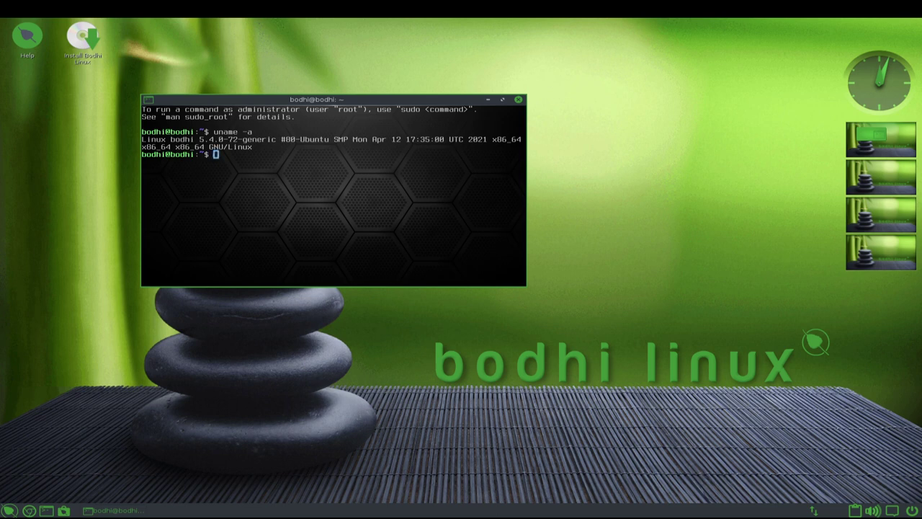
pyautogui.write('uname -r')
pyautogui.press('Return')
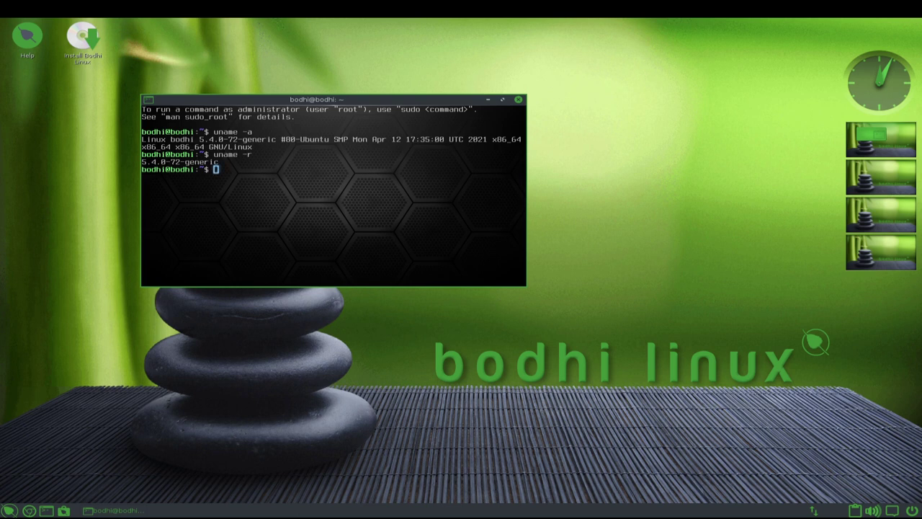
pyautogui.hotkey('ctrl', 'd')
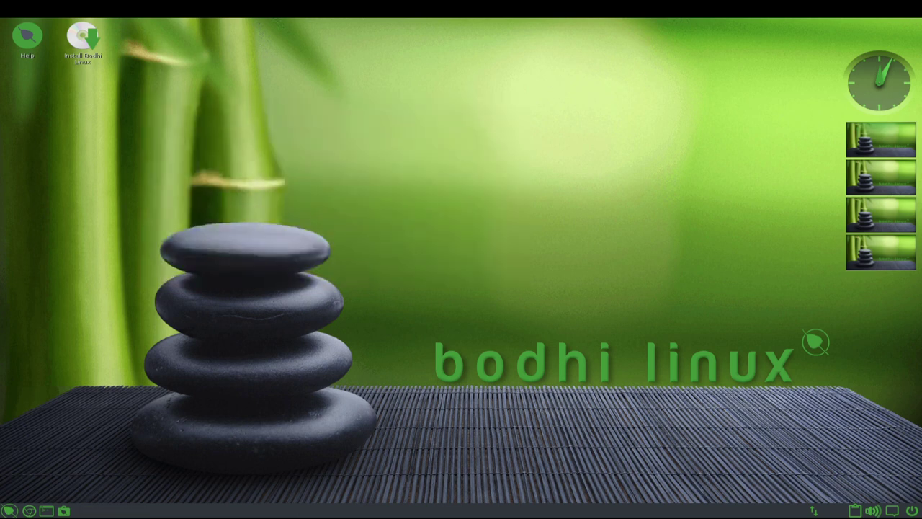
# Open the Settings Panel, and reposition and enlarge its window to show more setting categories
pyautogui.click(10, 511)
pyautogui.press('Up')
pyautogui.press('Up')
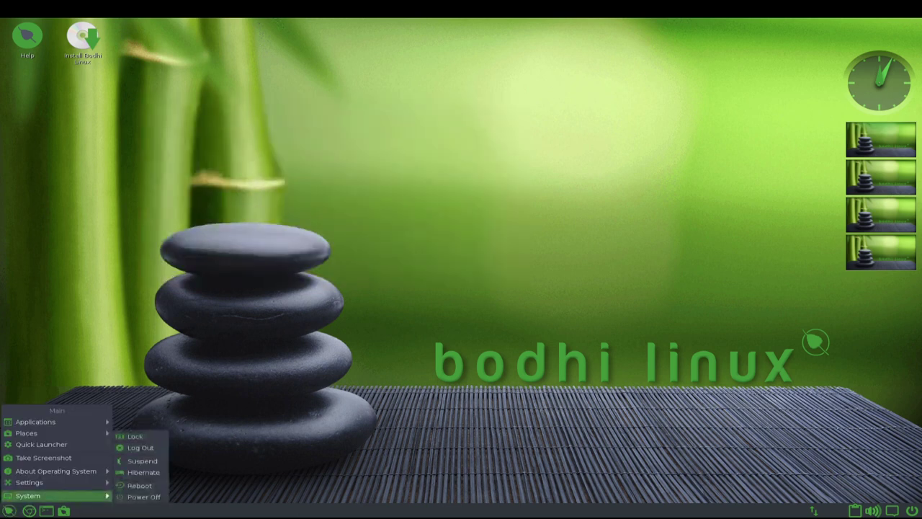
pyautogui.moveTo(151, 473)
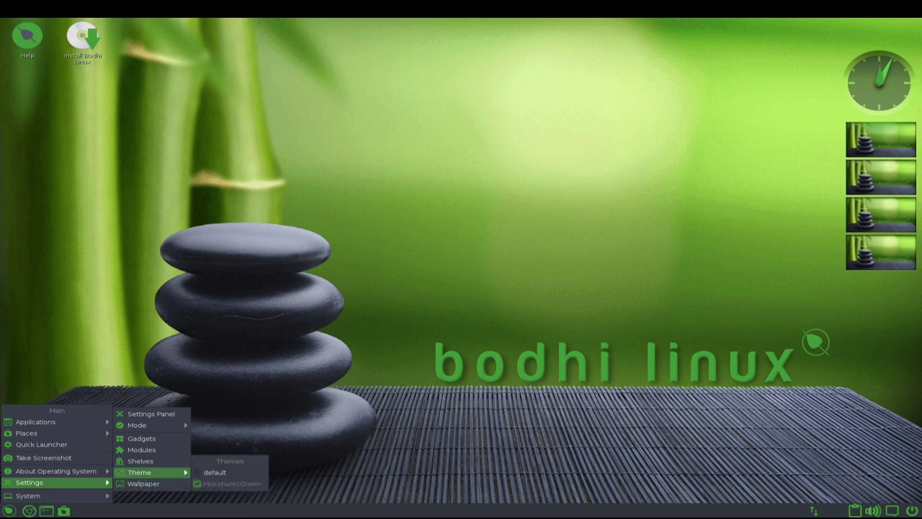
pyautogui.press('Up')
pyautogui.press('Up')
pyautogui.press('Up')
pyautogui.press('Up')
pyautogui.press('Up')
pyautogui.press('Return')
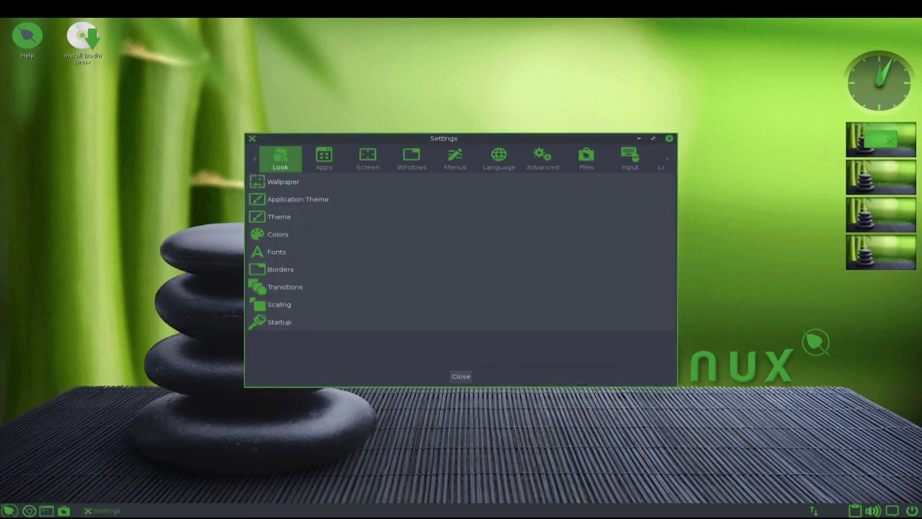
pyautogui.moveTo(515, 127); pyautogui.dragTo(445, 47)
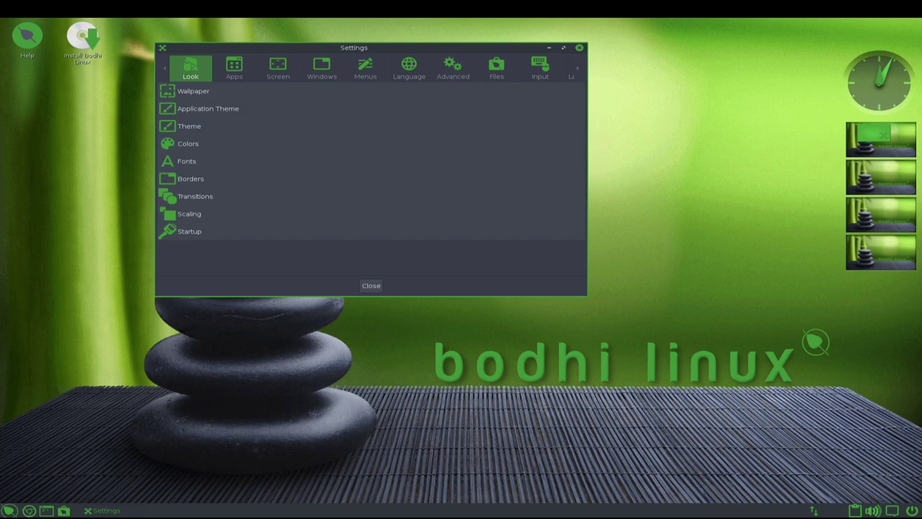
pyautogui.moveTo(587, 296); pyautogui.dragTo(730, 377)
# Open the Wallpaper settings from the Look category and move the dialog over the Settings window
pyautogui.press('Up')
pyautogui.press('Up')
pyautogui.press('Up')
pyautogui.press('Up')
pyautogui.press('Up')
pyautogui.press('Up')
pyautogui.press('Up')
pyautogui.press('Up')
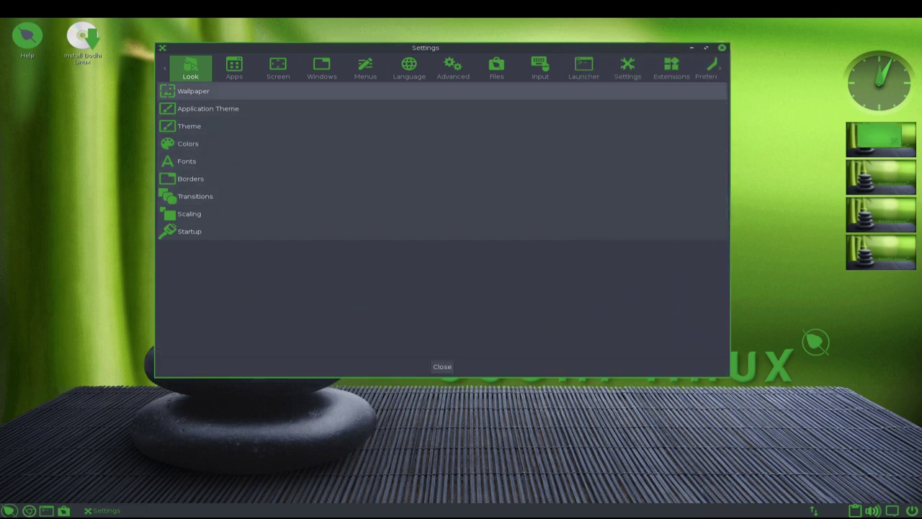
pyautogui.press('Return')
pyautogui.moveTo(777, 267); pyautogui.dragTo(419, 121)
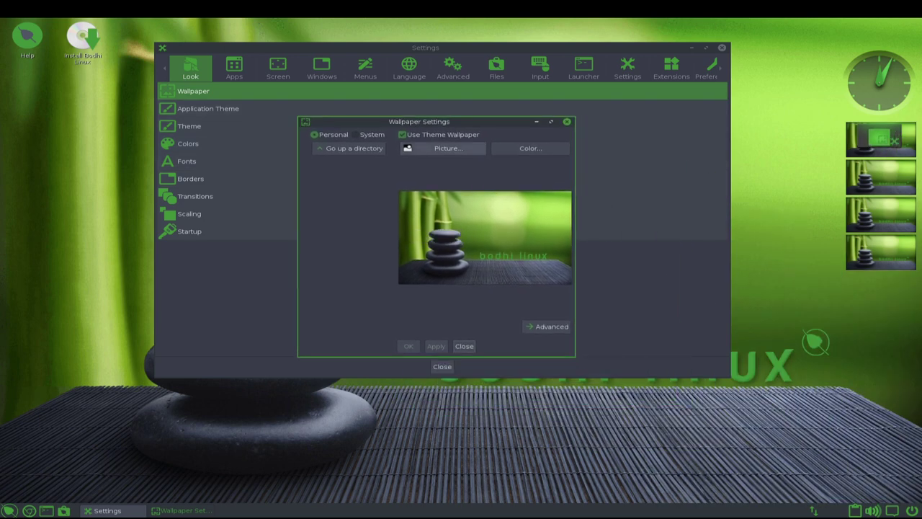
# Try This Desktop as the advanced wallpaper placement and open the picture chooser, closing the wallpaper settings without applying
pyautogui.click(546, 326)
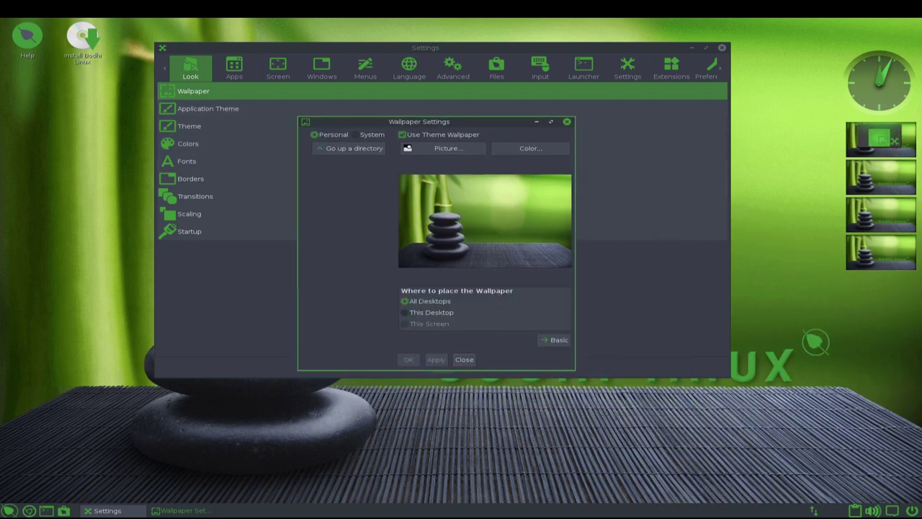
pyautogui.click(405, 312)
pyautogui.click(443, 147)
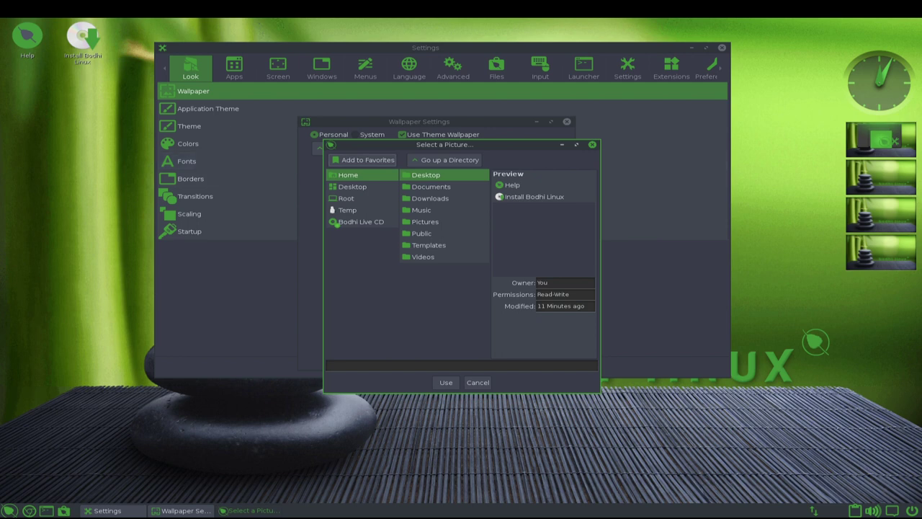
pyautogui.press('Escape')
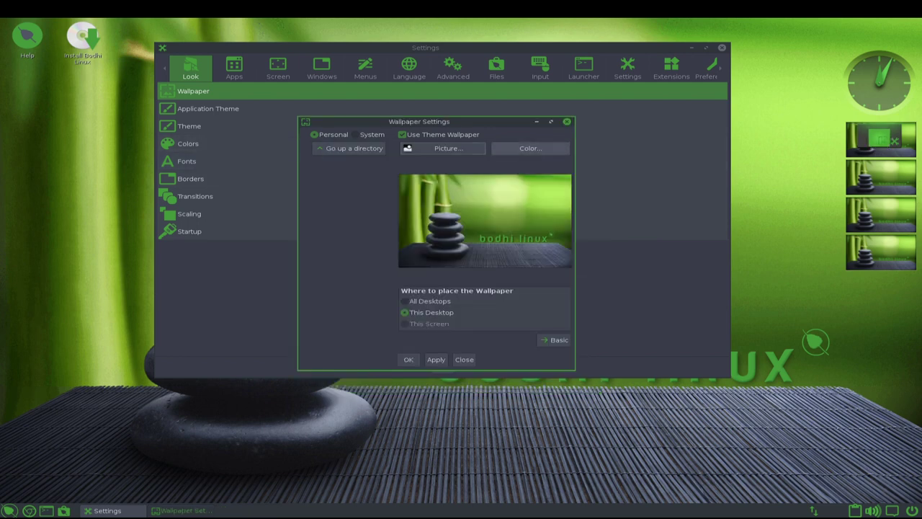
pyautogui.click(567, 122)
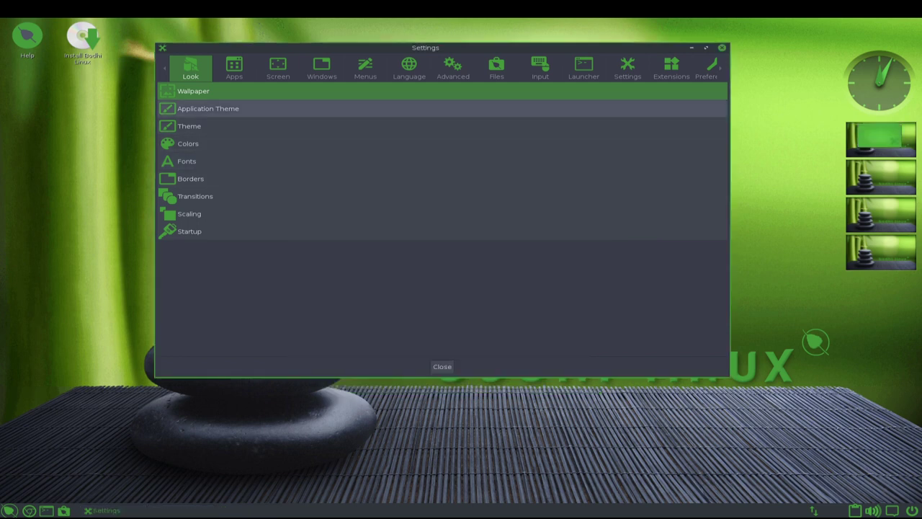
# Examine the GTK application themes, including Mist (v2) and MokshaArcGreen-GTK, and the icon themes, without applying a change
pyautogui.click(208, 109)
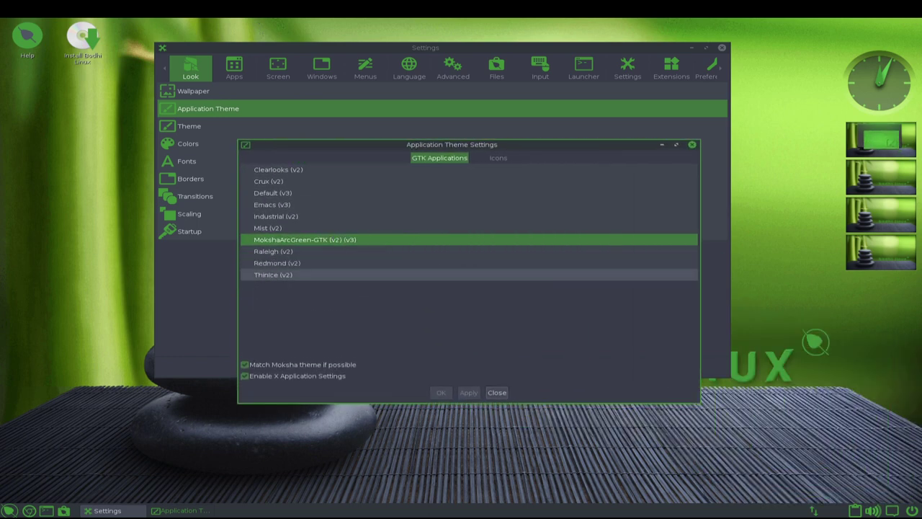
pyautogui.click(288, 229)
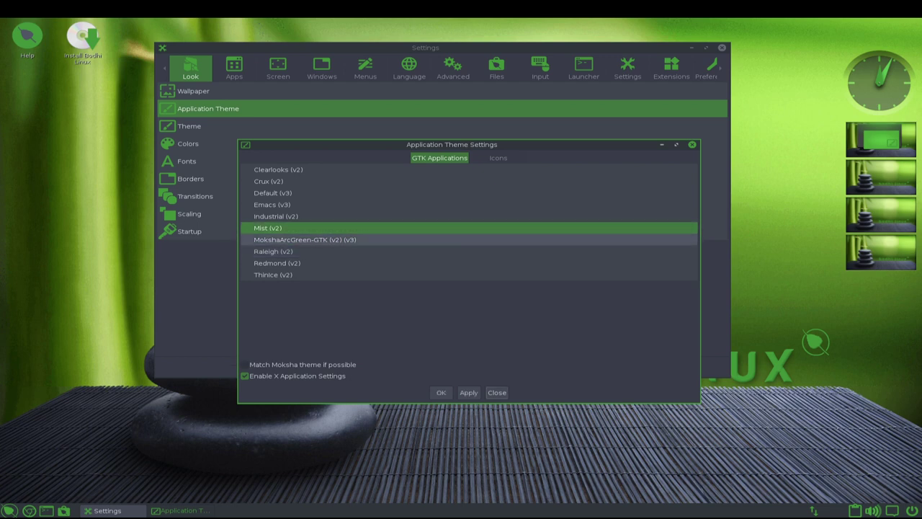
pyautogui.click(303, 240)
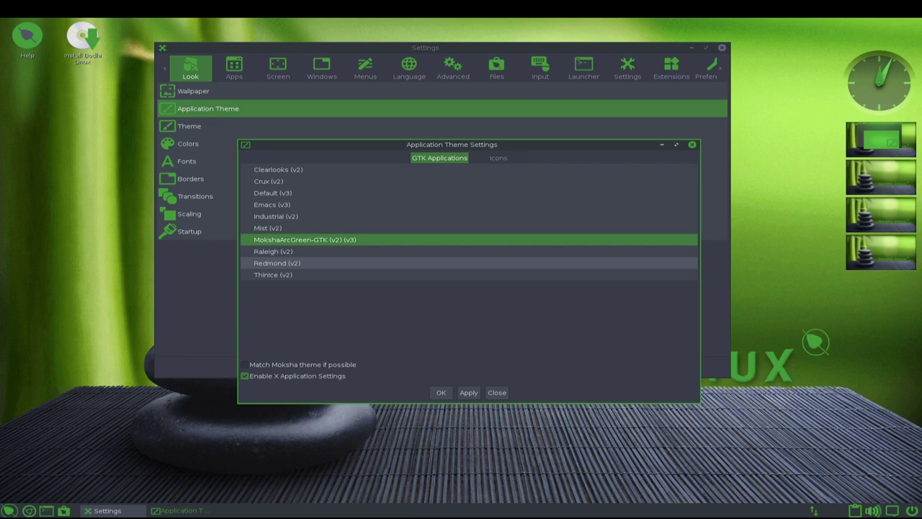
pyautogui.click(498, 158)
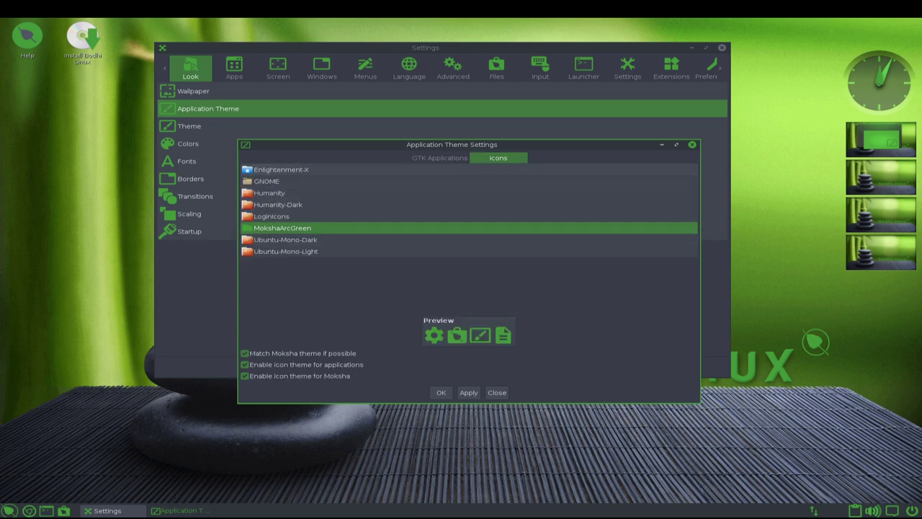
pyautogui.click(693, 145)
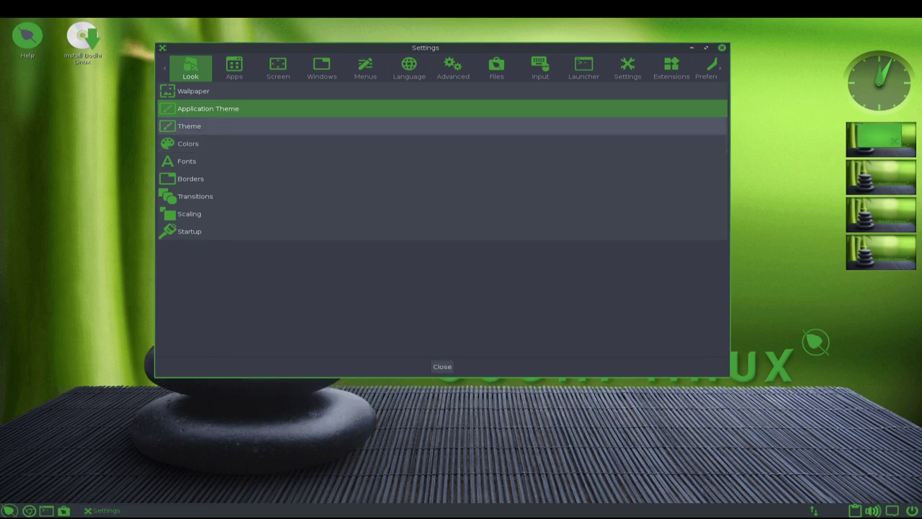
# View the desktop themes, and inspect the Border Frame, Border Frame Active and Border Title color classes, without applying a change
pyautogui.click(648, 127)
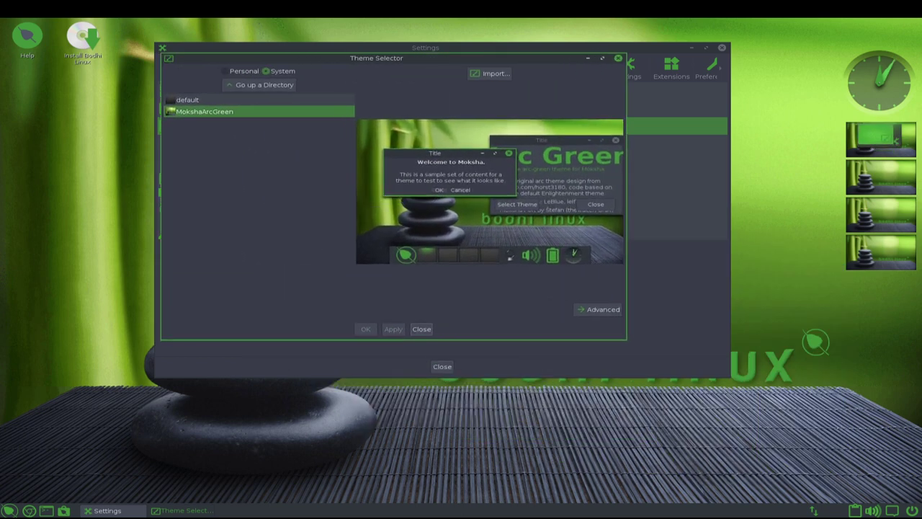
pyautogui.press('Escape')
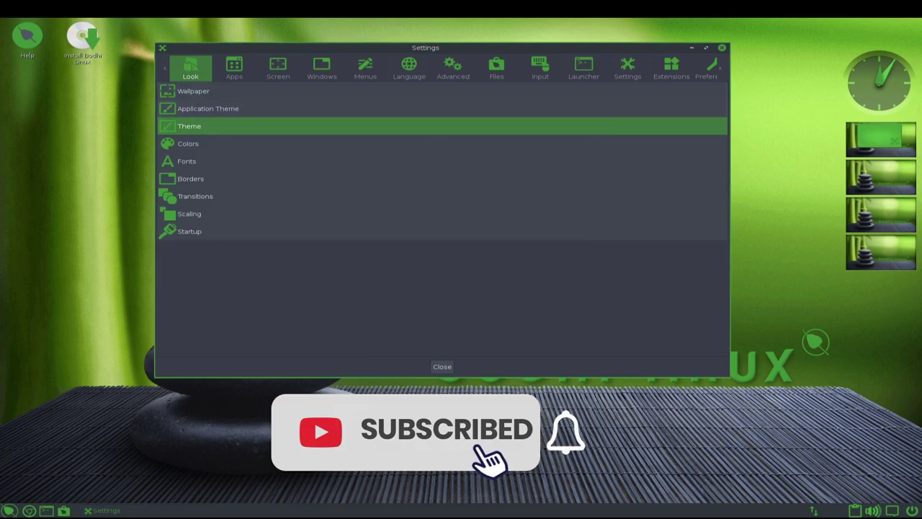
pyautogui.click(189, 143)
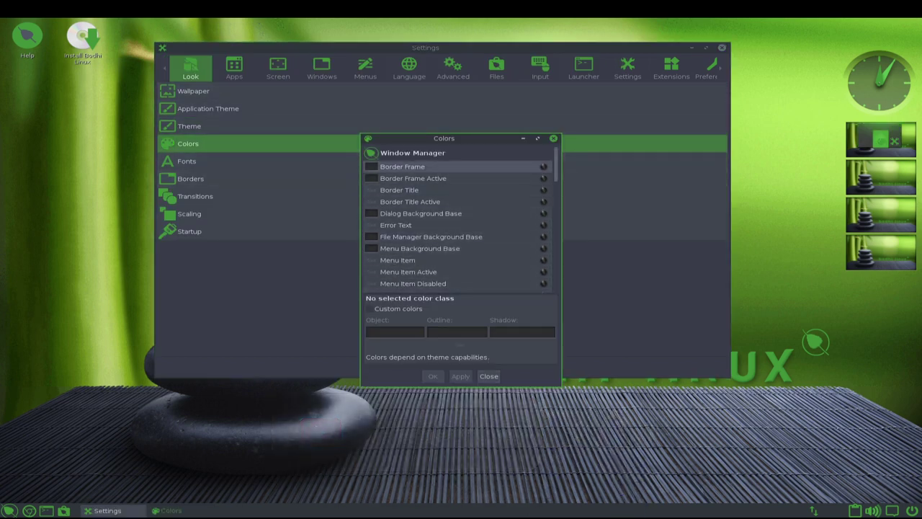
pyautogui.click(432, 166)
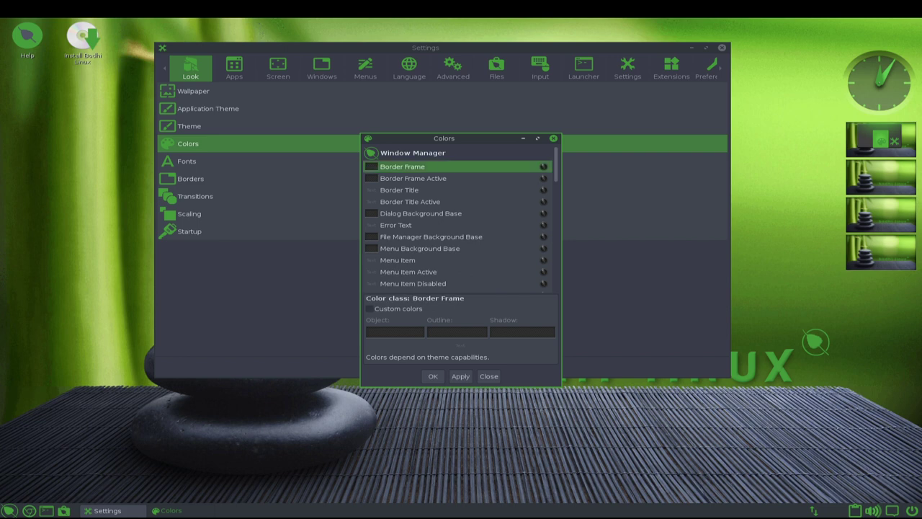
pyautogui.click(434, 179)
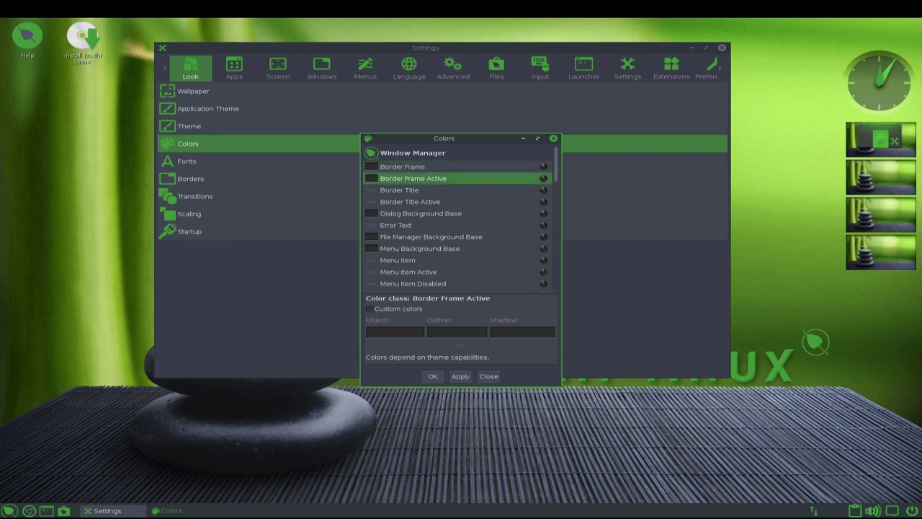
pyautogui.click(433, 190)
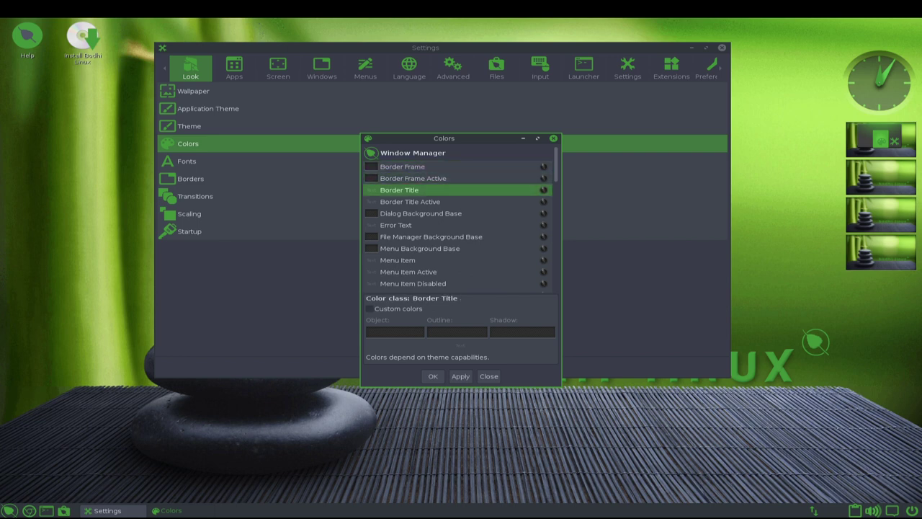
pyautogui.click(553, 139)
# View the font and size lists in Font Settings with the dialog moved over the Settings window, and close it
pyautogui.click(189, 162)
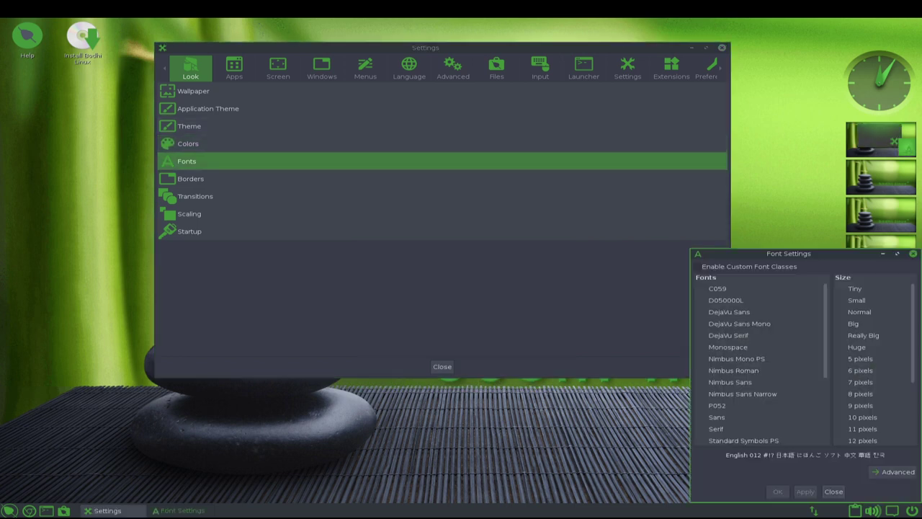
pyautogui.moveTo(789, 253); pyautogui.dragTo(371, 71)
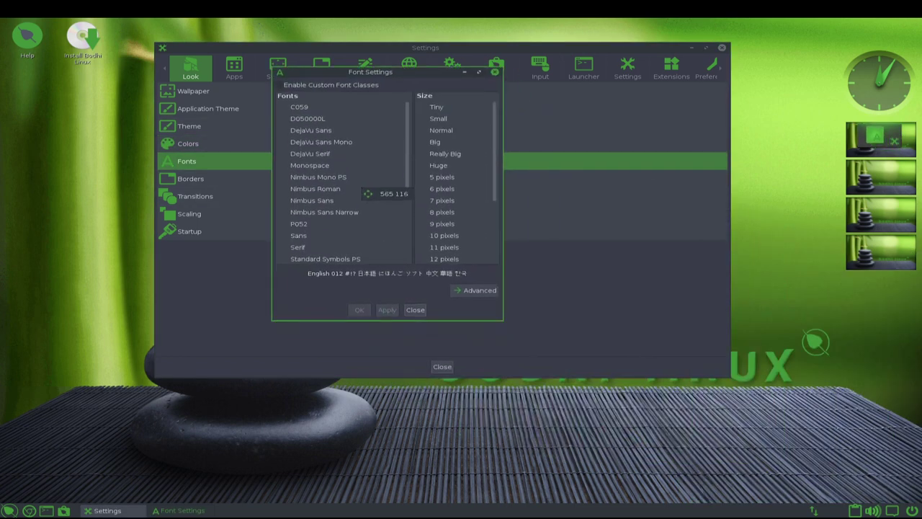
pyautogui.click(495, 72)
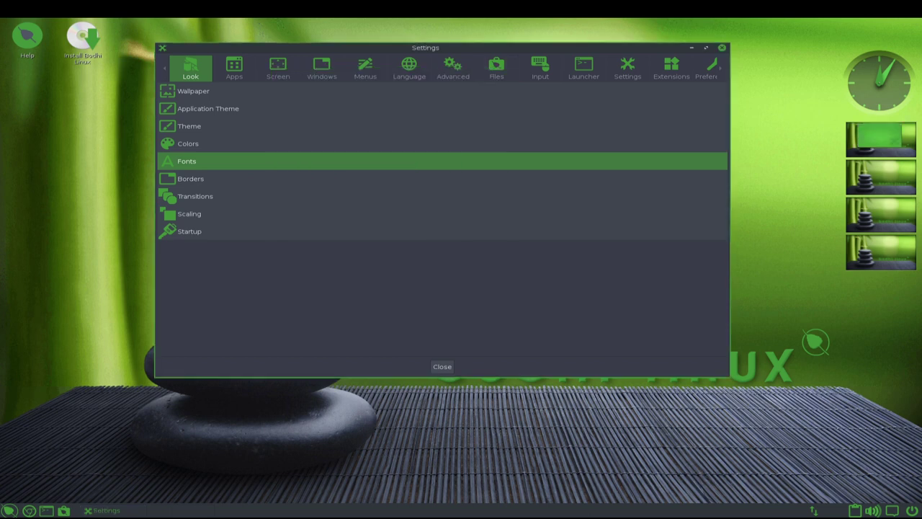
# Examine the default window border styles in an enlarged dialog moved over the Settings window, and close it without applying
pyautogui.click(191, 179)
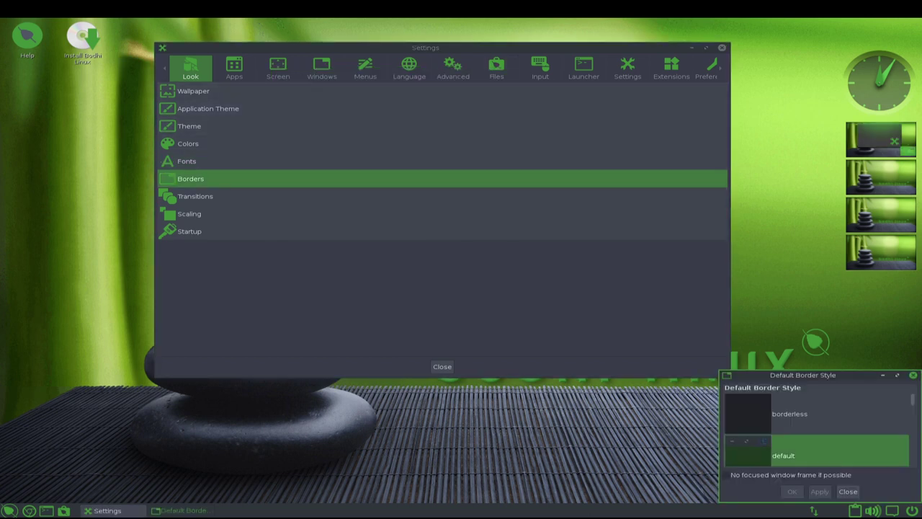
pyautogui.moveTo(803, 374); pyautogui.dragTo(366, 115)
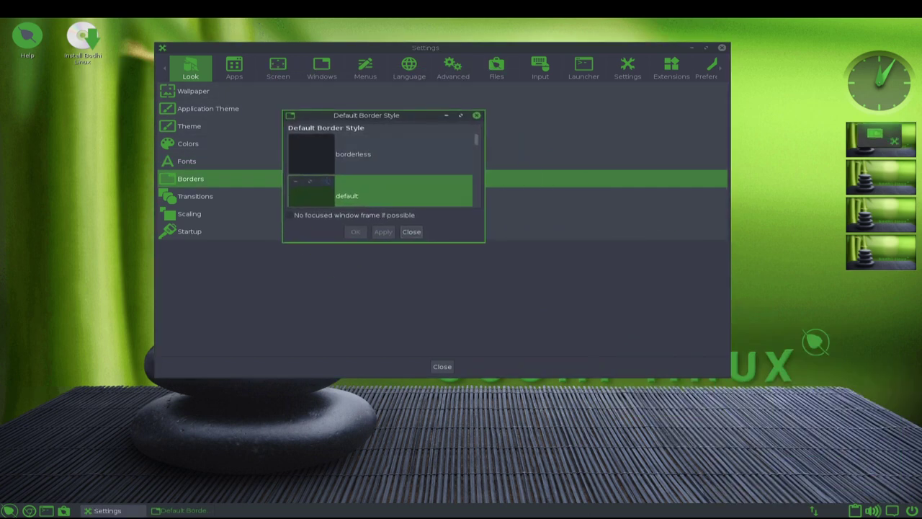
pyautogui.moveTo(485, 242); pyautogui.dragTo(709, 367)
pyautogui.scroll(-5, 493, 249)
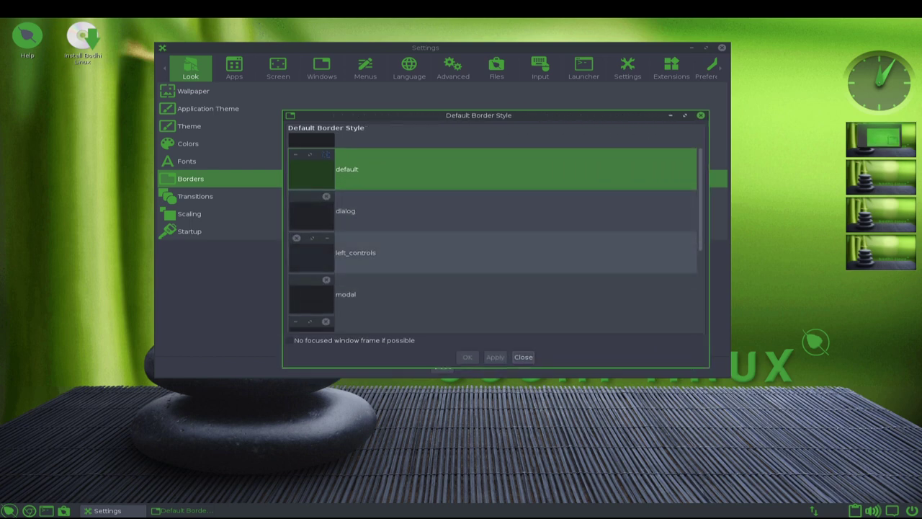
pyautogui.scroll(-3, 494, 249)
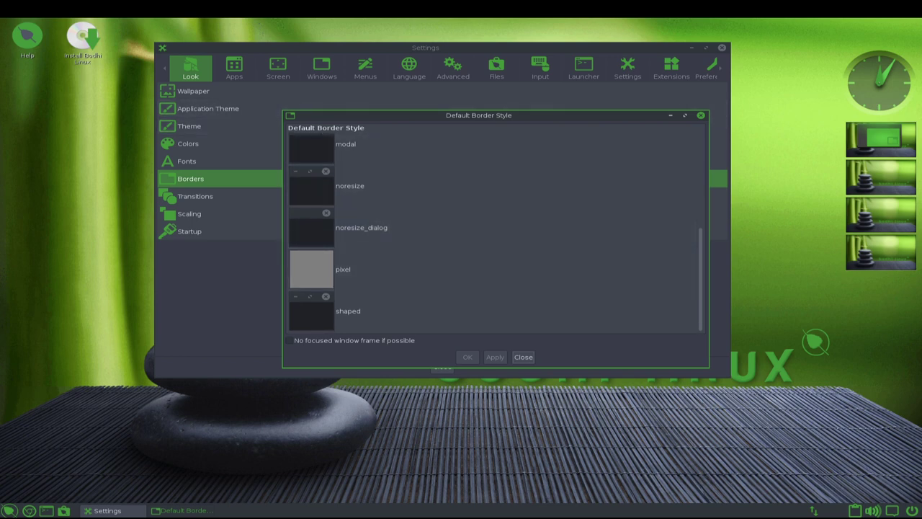
pyautogui.click(701, 115)
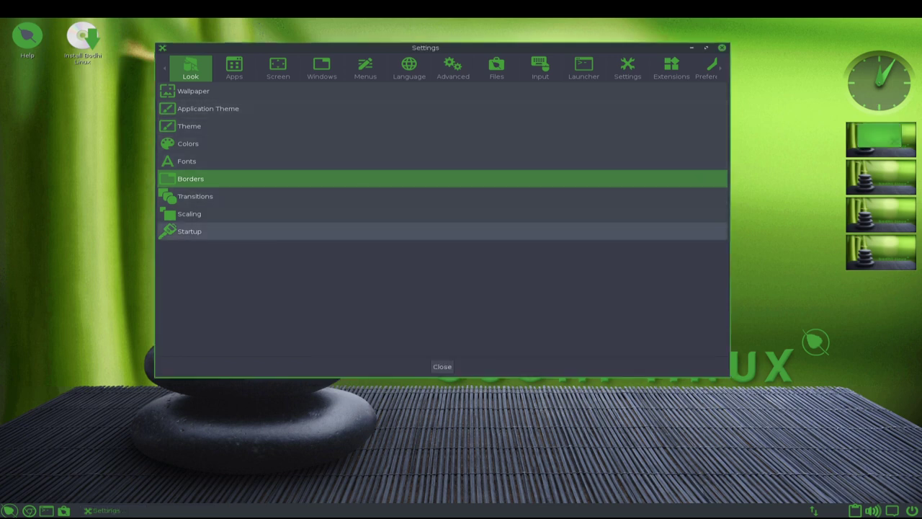
# View the Transition Settings and the scaling factors in Scale Settings, closing both dialogs without applying a change
pyautogui.click(196, 196)
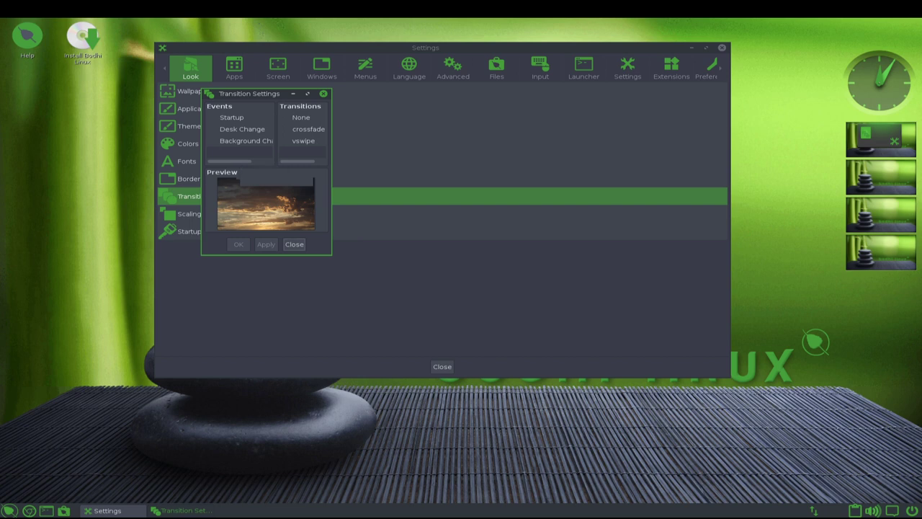
pyautogui.click(323, 94)
pyautogui.click(190, 214)
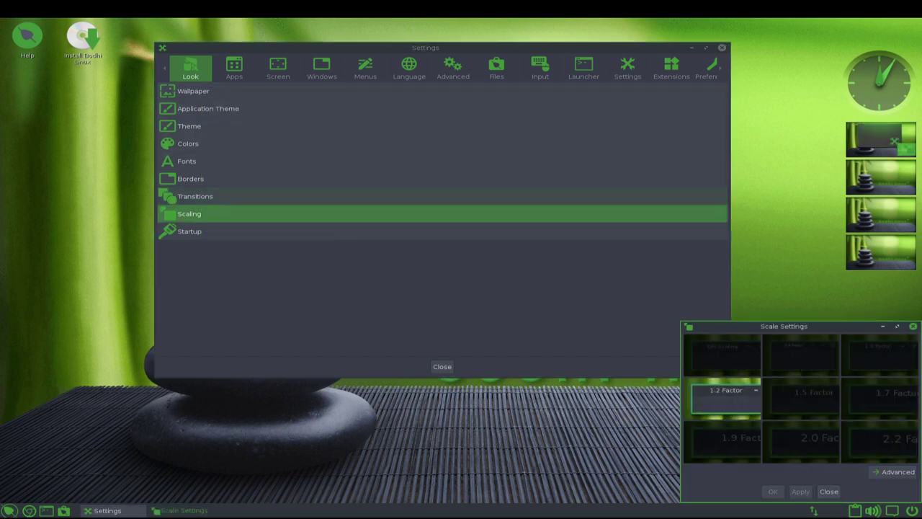
pyautogui.moveTo(784, 327); pyautogui.dragTo(353, 112)
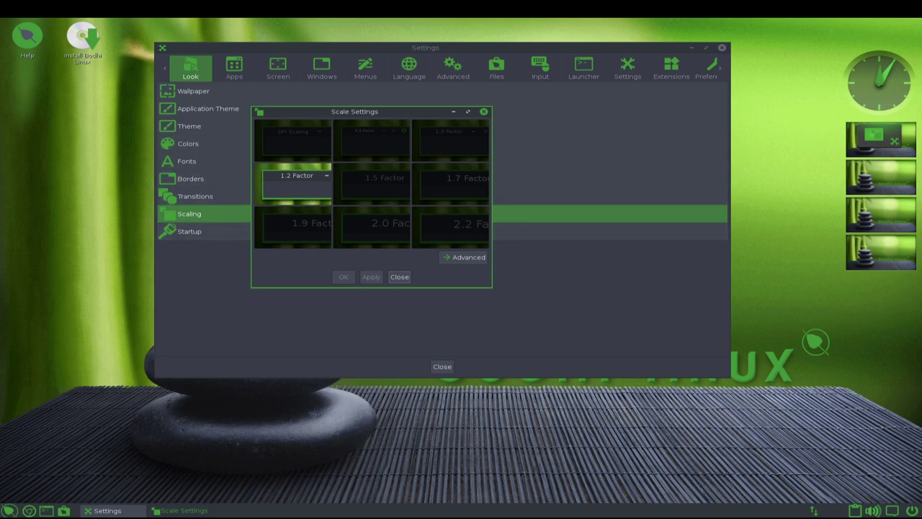
pyautogui.click(484, 112)
# Preview the default splash theme in the Startup Settings and close the dialog without applying it
pyautogui.click(443, 231)
pyautogui.moveTo(786, 378); pyautogui.dragTo(360, 128)
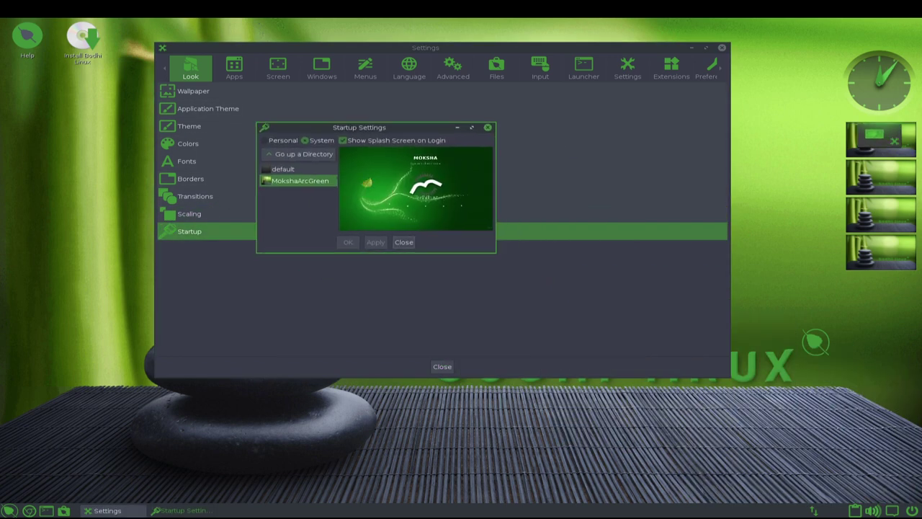
pyautogui.click(284, 169)
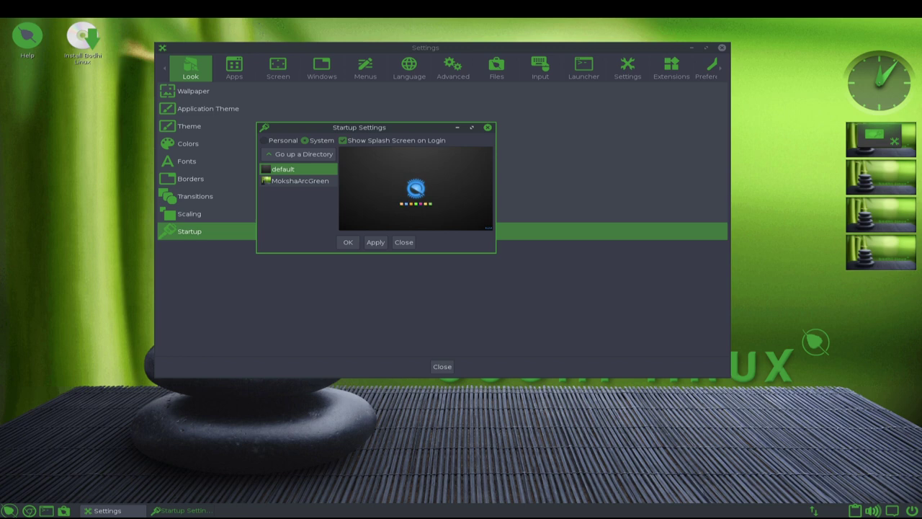
pyautogui.click(488, 128)
# Look through the Apps, Screen, Windows, Menus, Language and Advanced setting categories
pyautogui.click(234, 68)
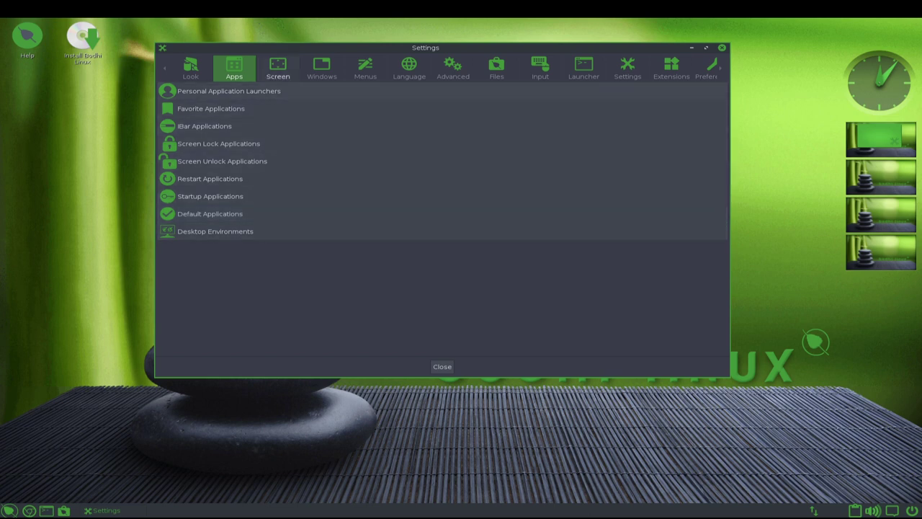
pyautogui.click(279, 69)
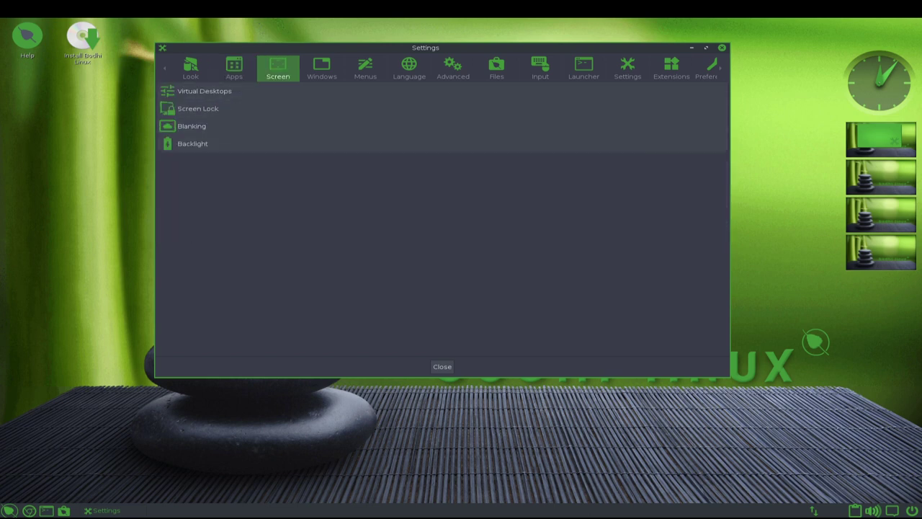
pyautogui.click(322, 69)
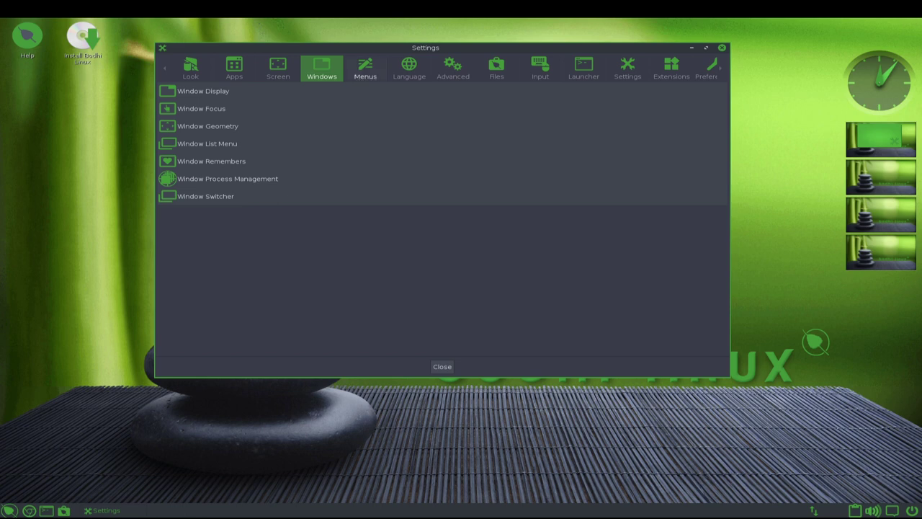
pyautogui.click(365, 68)
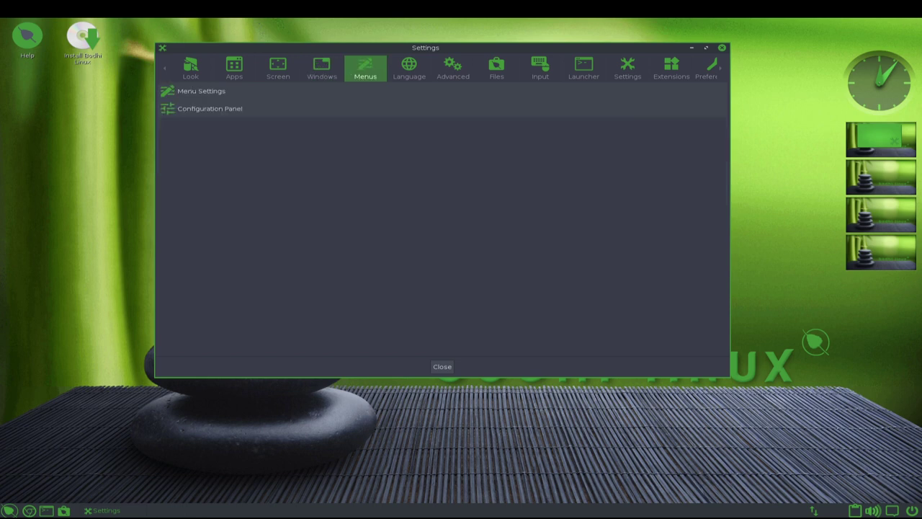
pyautogui.click(409, 69)
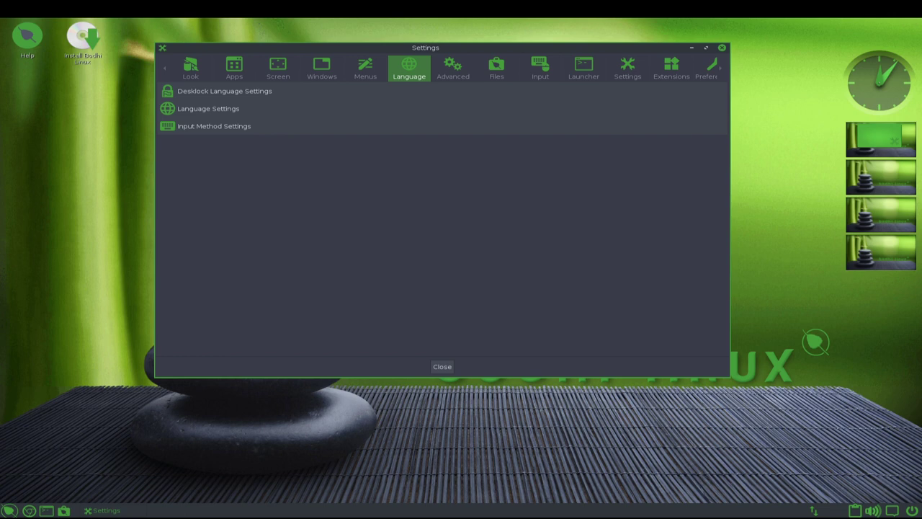
pyautogui.click(453, 68)
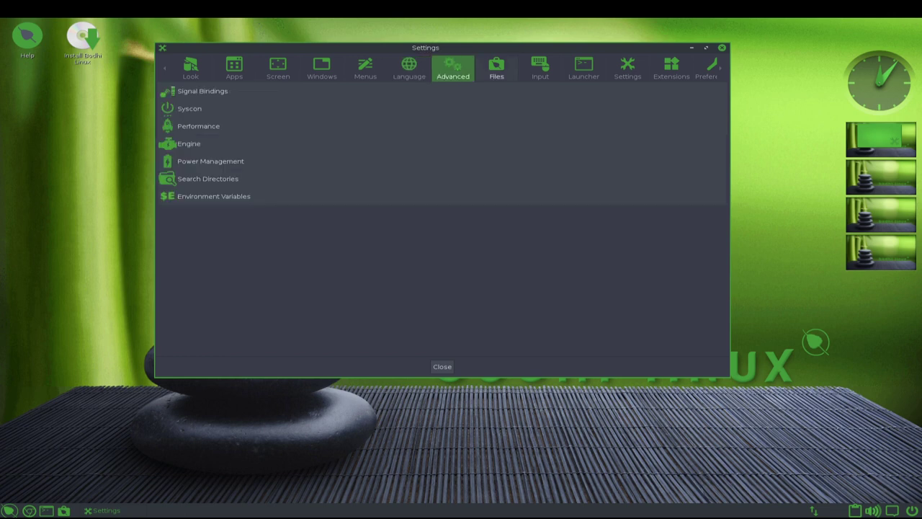
# Look through the remaining setting categories from Files and Input to Preferences and System, and close the Settings window
pyautogui.click(496, 68)
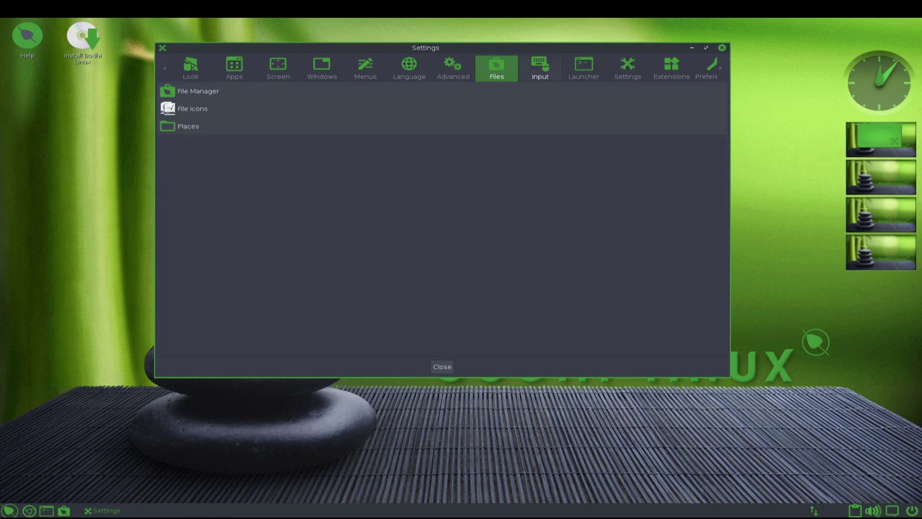
pyautogui.click(541, 68)
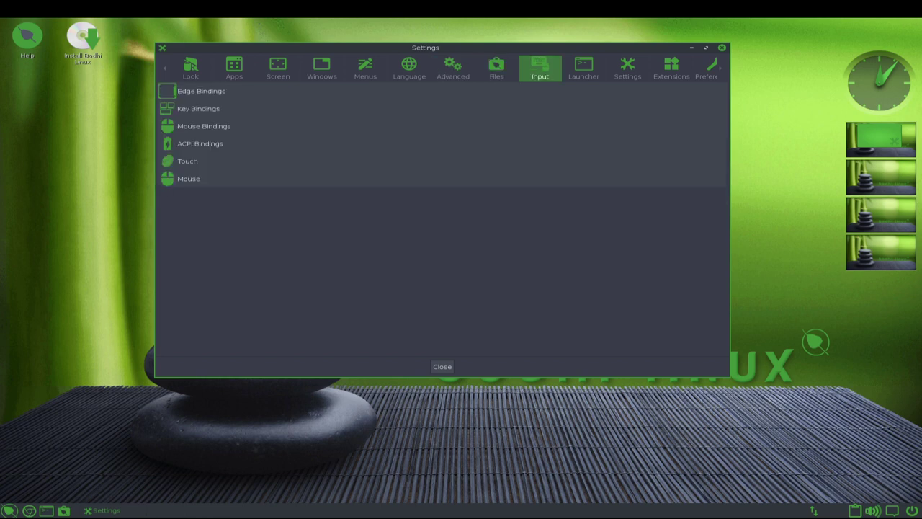
pyautogui.click(584, 69)
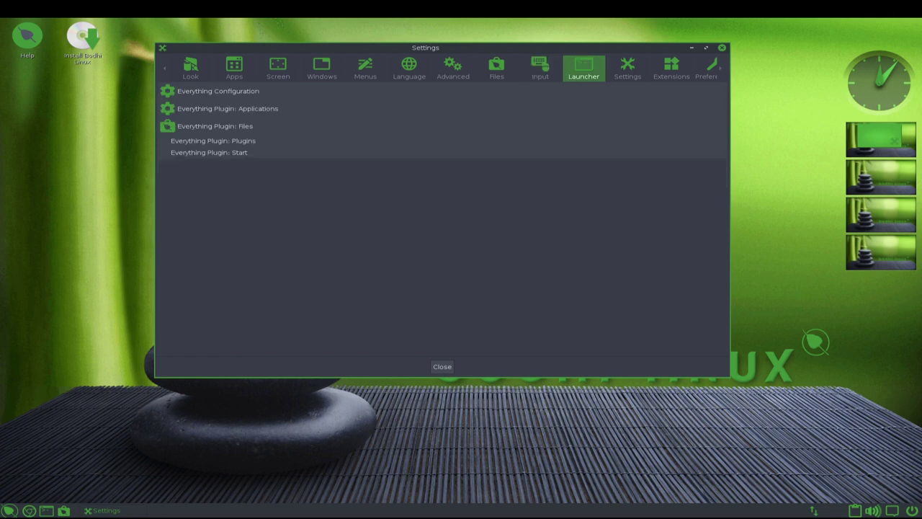
pyautogui.click(627, 69)
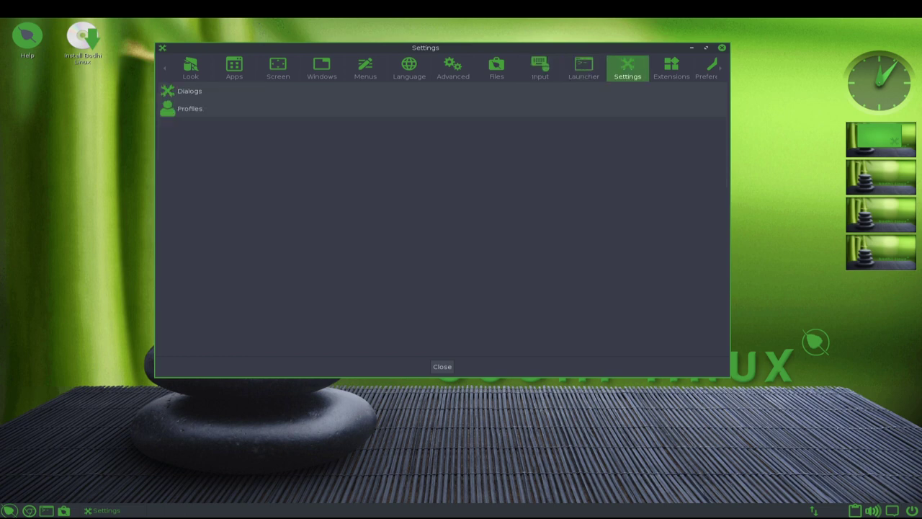
pyautogui.click(670, 68)
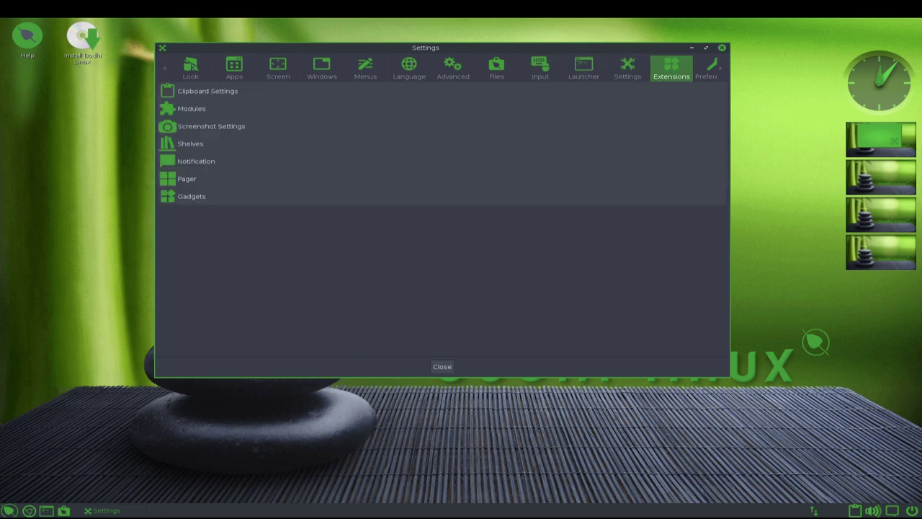
pyautogui.click(707, 68)
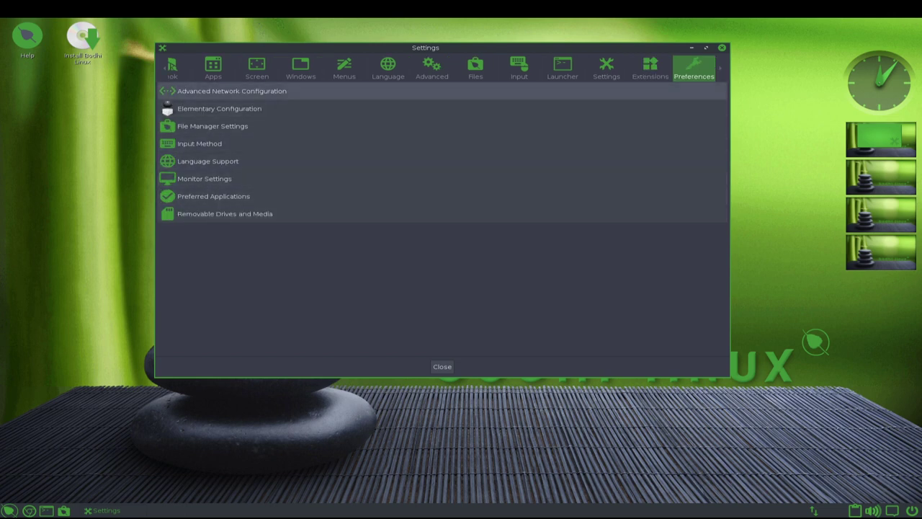
pyautogui.click(720, 69)
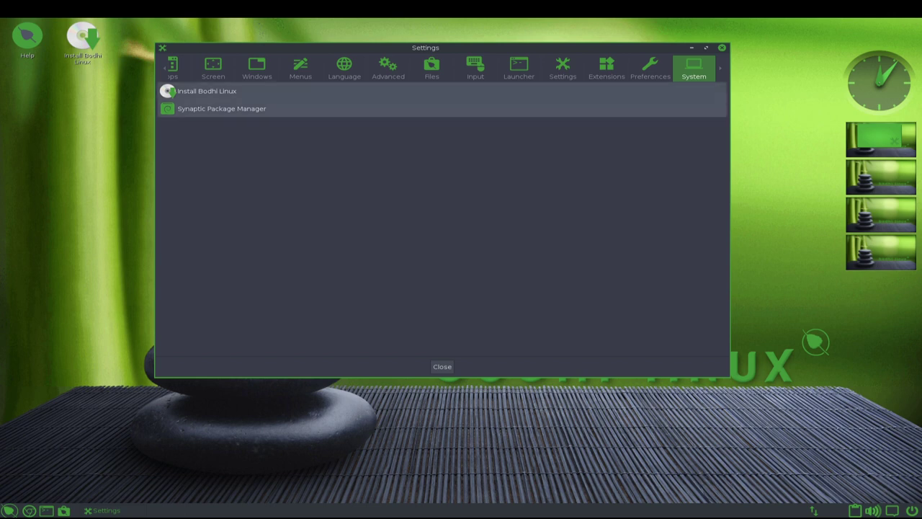
pyautogui.click(442, 366)
# Open the operating system's Help from the About Operating System entries on the desktop
pyautogui.click(340, 124)
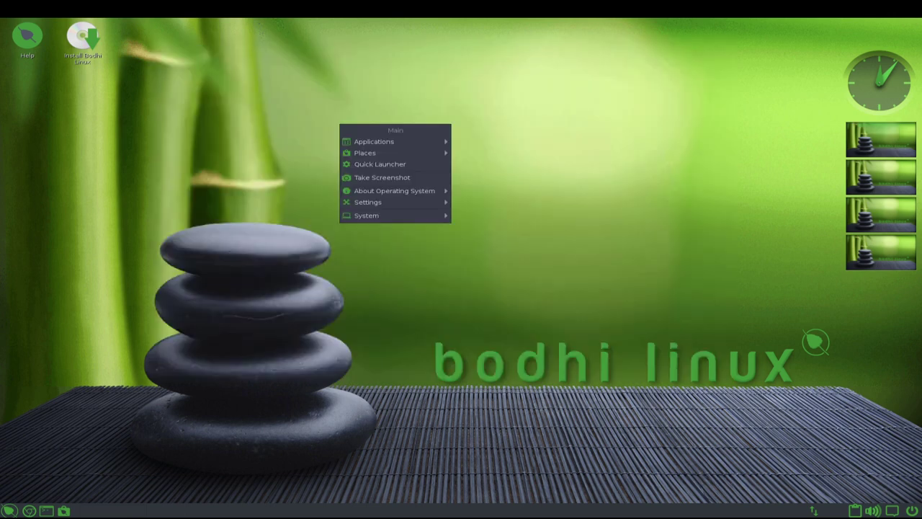
pyautogui.moveTo(394, 191)
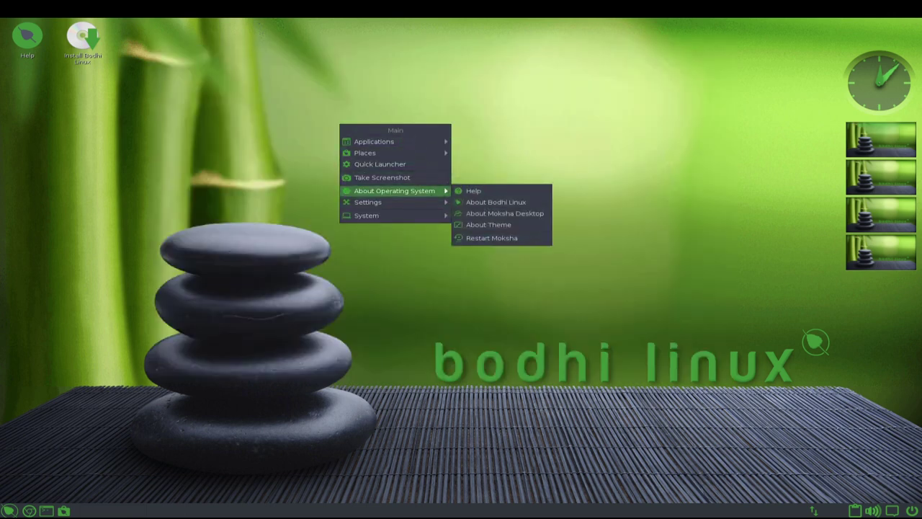
pyautogui.click(473, 191)
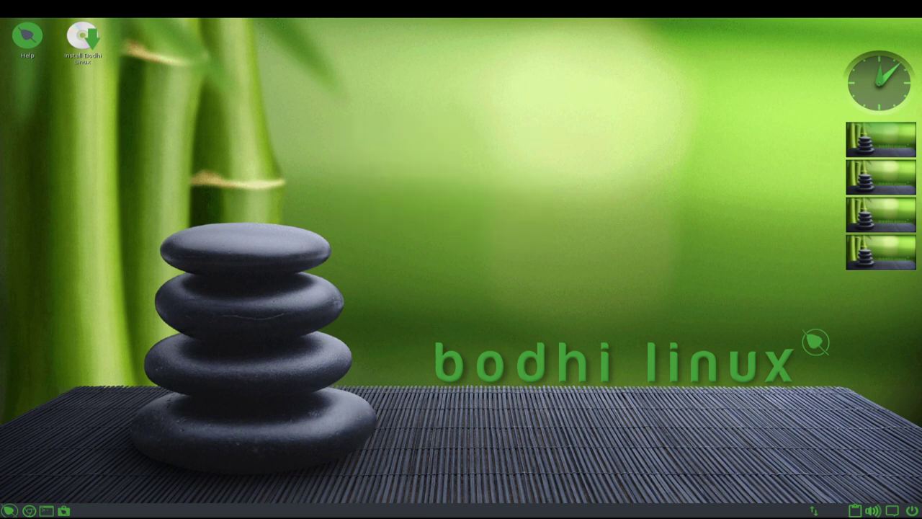
# Open About Bodhi Linux from the desktop's operating system entries to view the Quick Start Guide, and close the browser window
pyautogui.click(333, 114)
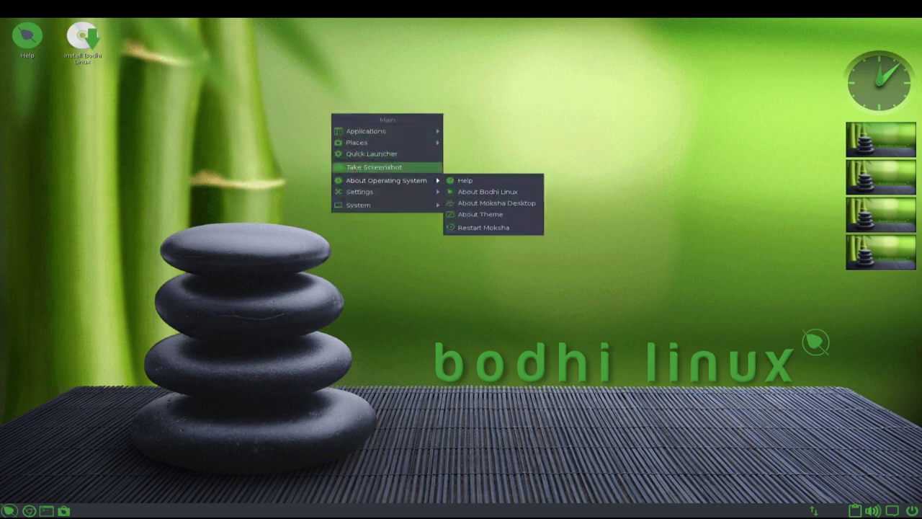
pyautogui.moveTo(403, 181)
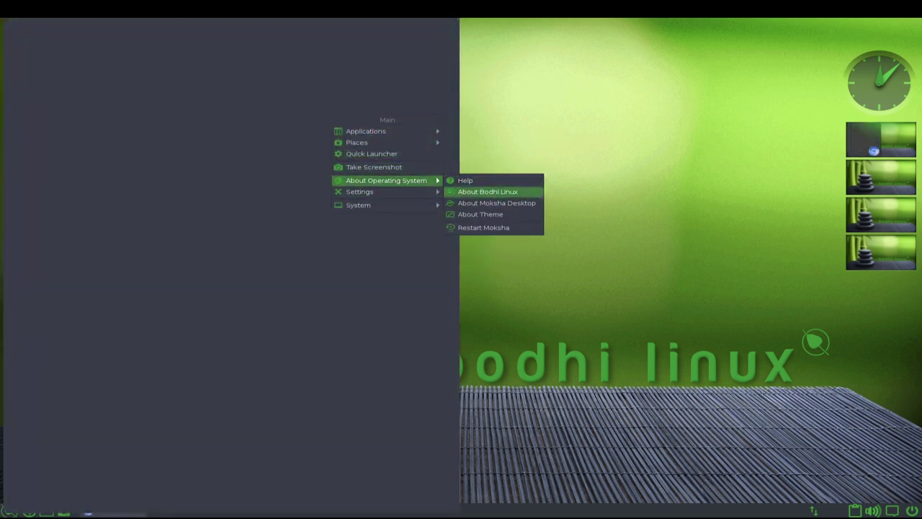
pyautogui.click(488, 192)
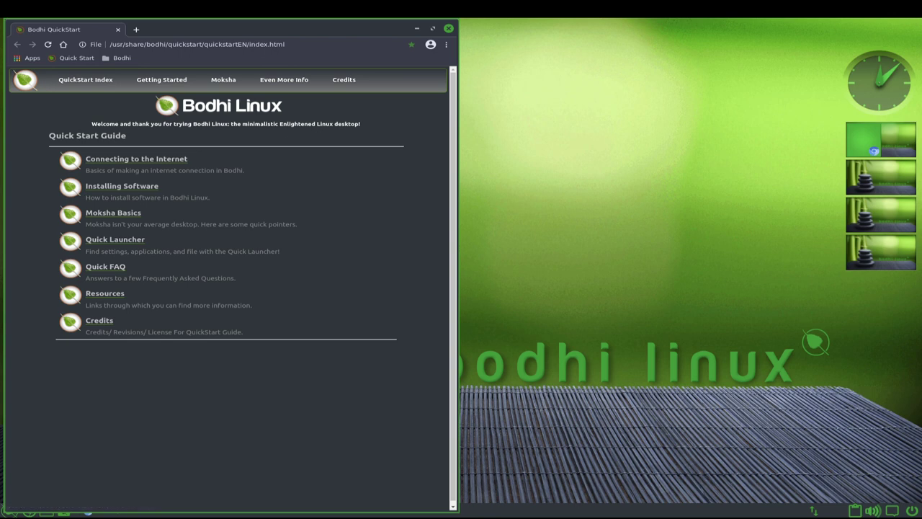
pyautogui.click(449, 29)
# Open the Bodhi AppCenter from the System Tools applications and move its browser window toward the middle of the desktop
pyautogui.click(327, 104)
pyautogui.moveTo(390, 183)
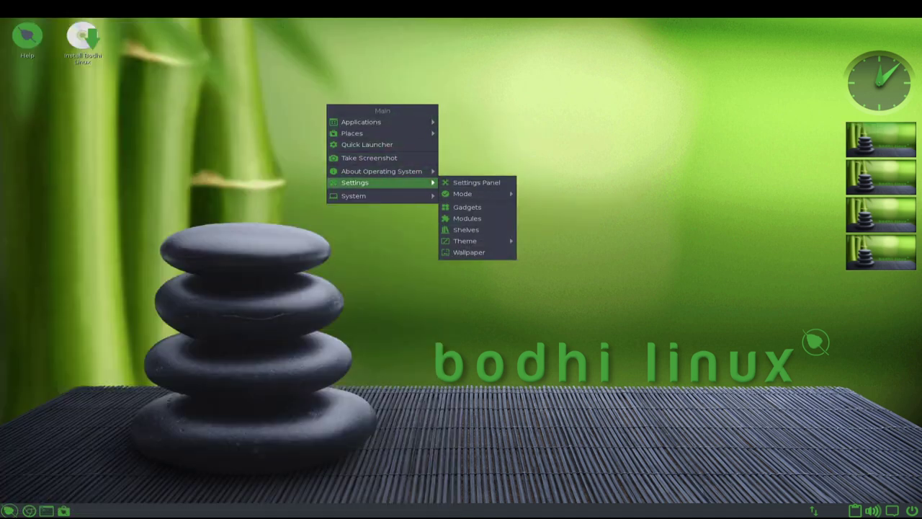
pyautogui.moveTo(382, 122)
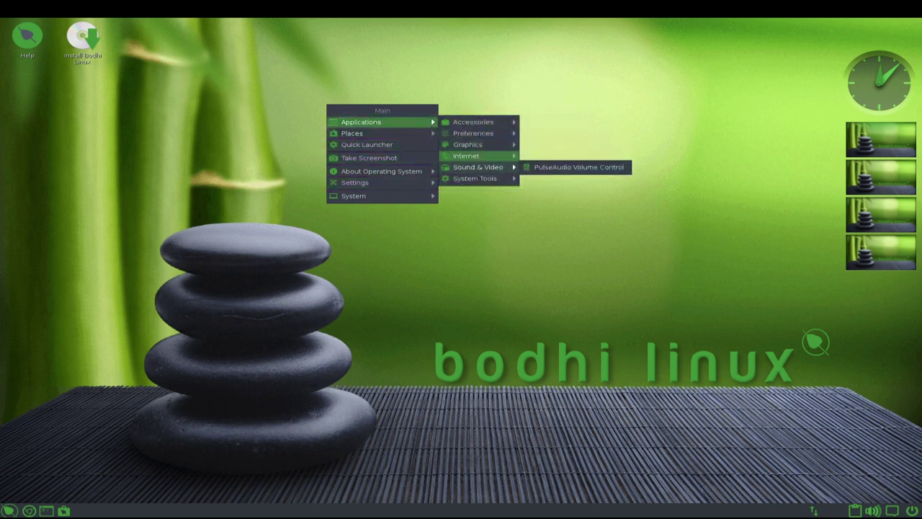
pyautogui.moveTo(475, 179)
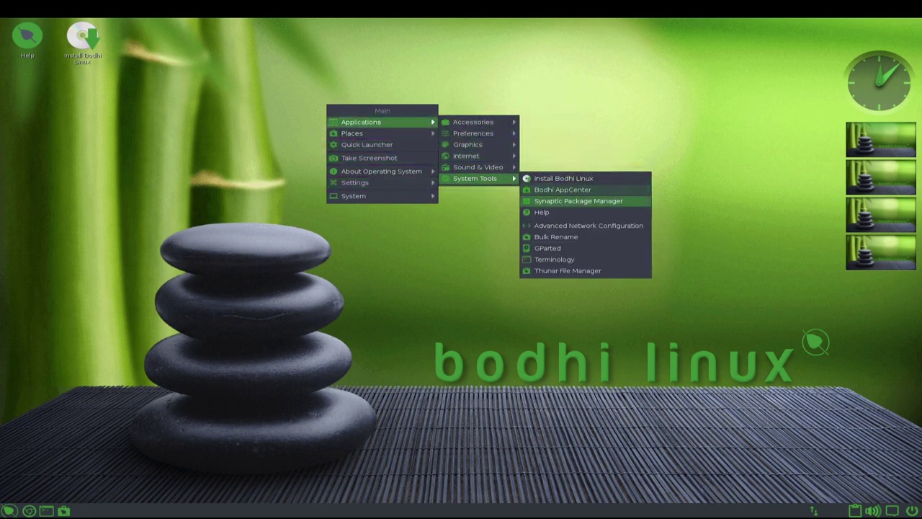
pyautogui.click(569, 190)
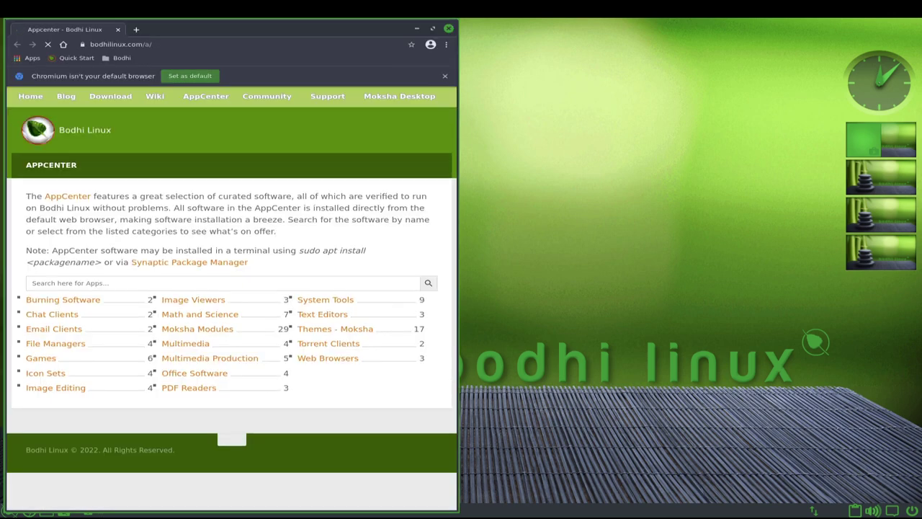
pyautogui.moveTo(281, 32); pyautogui.dragTo(466, 18)
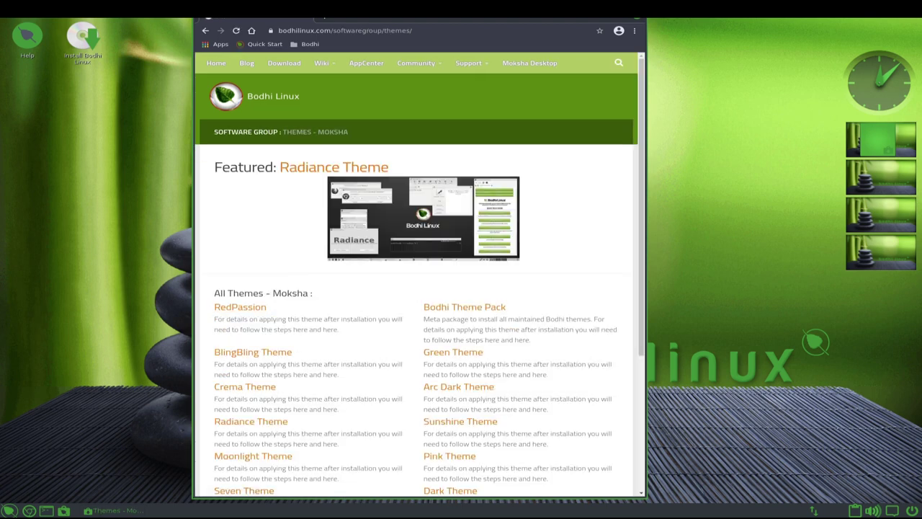
# View the BlingBling Theme page in the Themes - Moksha software group, and return to the list to open the RedPassion page
pyautogui.click(253, 351)
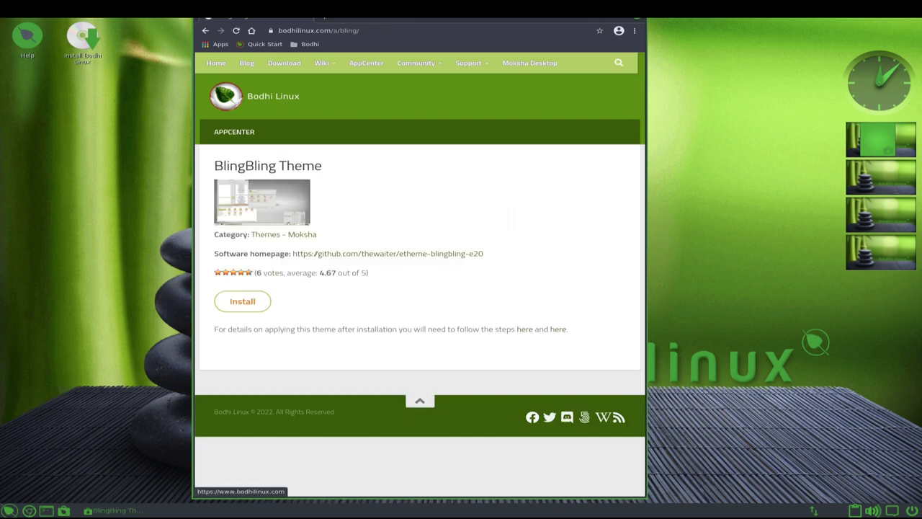
pyautogui.click(206, 30)
pyautogui.click(240, 307)
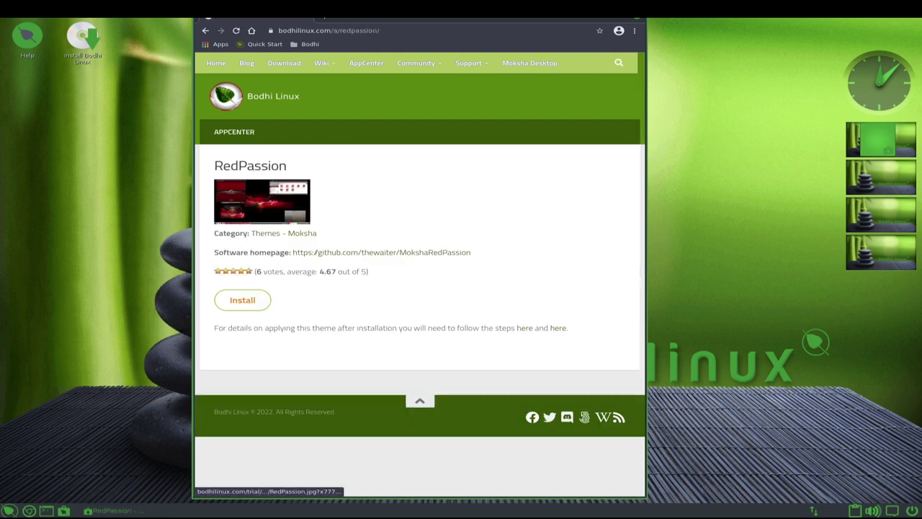